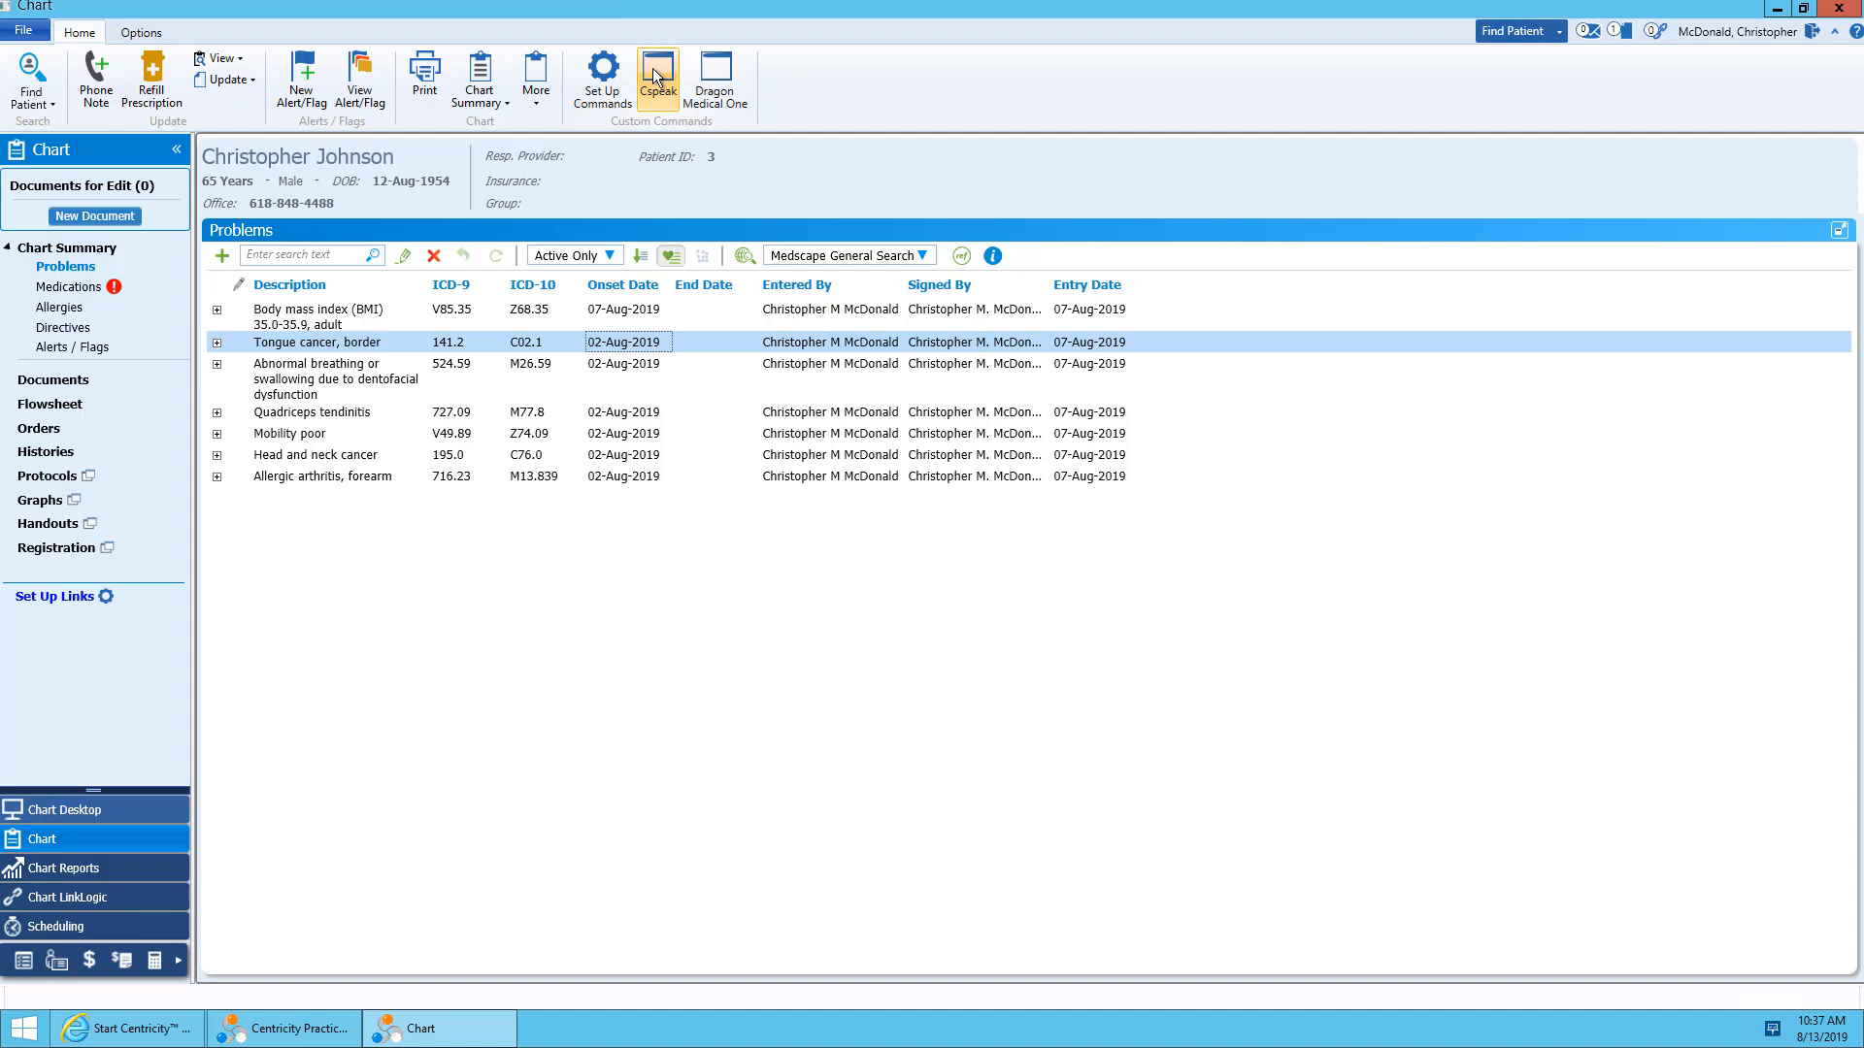
Launch CSpeak, log in, and place the dictation bar in the empty area of the chart's ribbon.
{"action": "left_click", "coordinate": [656, 75]}
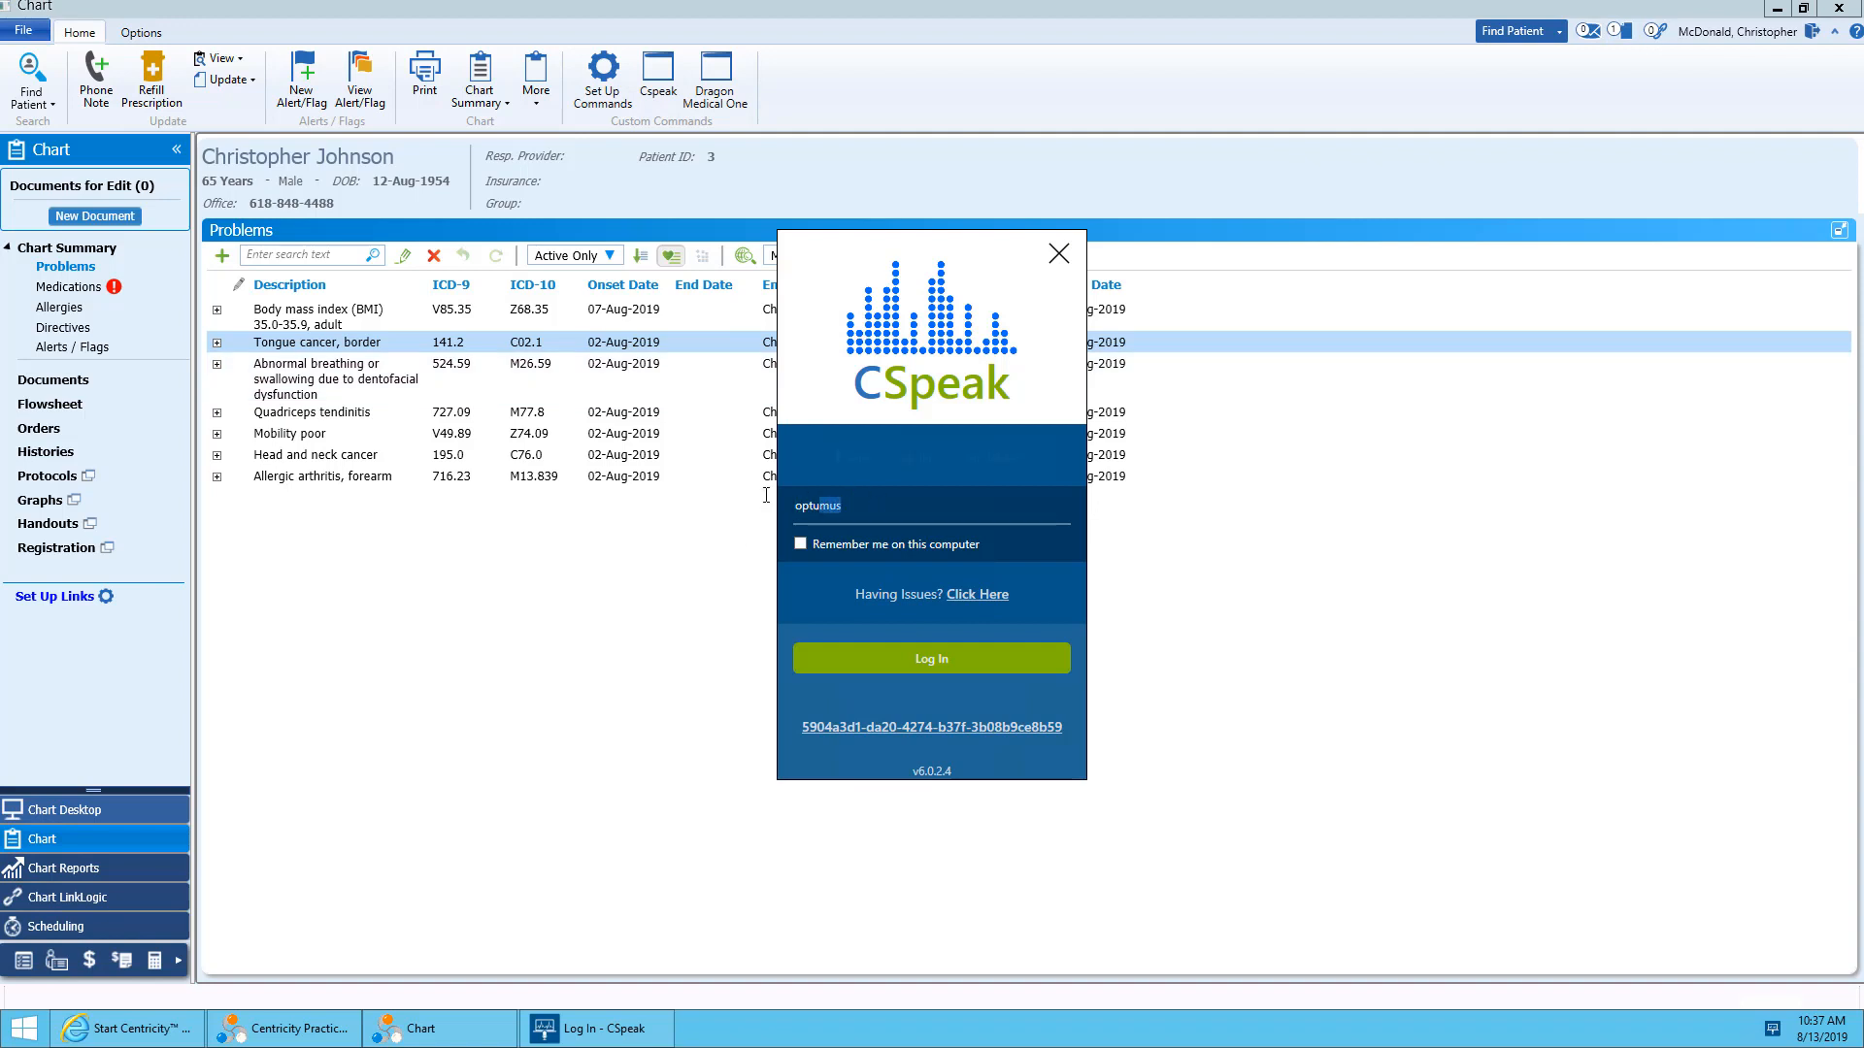
{"action": "left_click", "coordinate": [898, 664]}
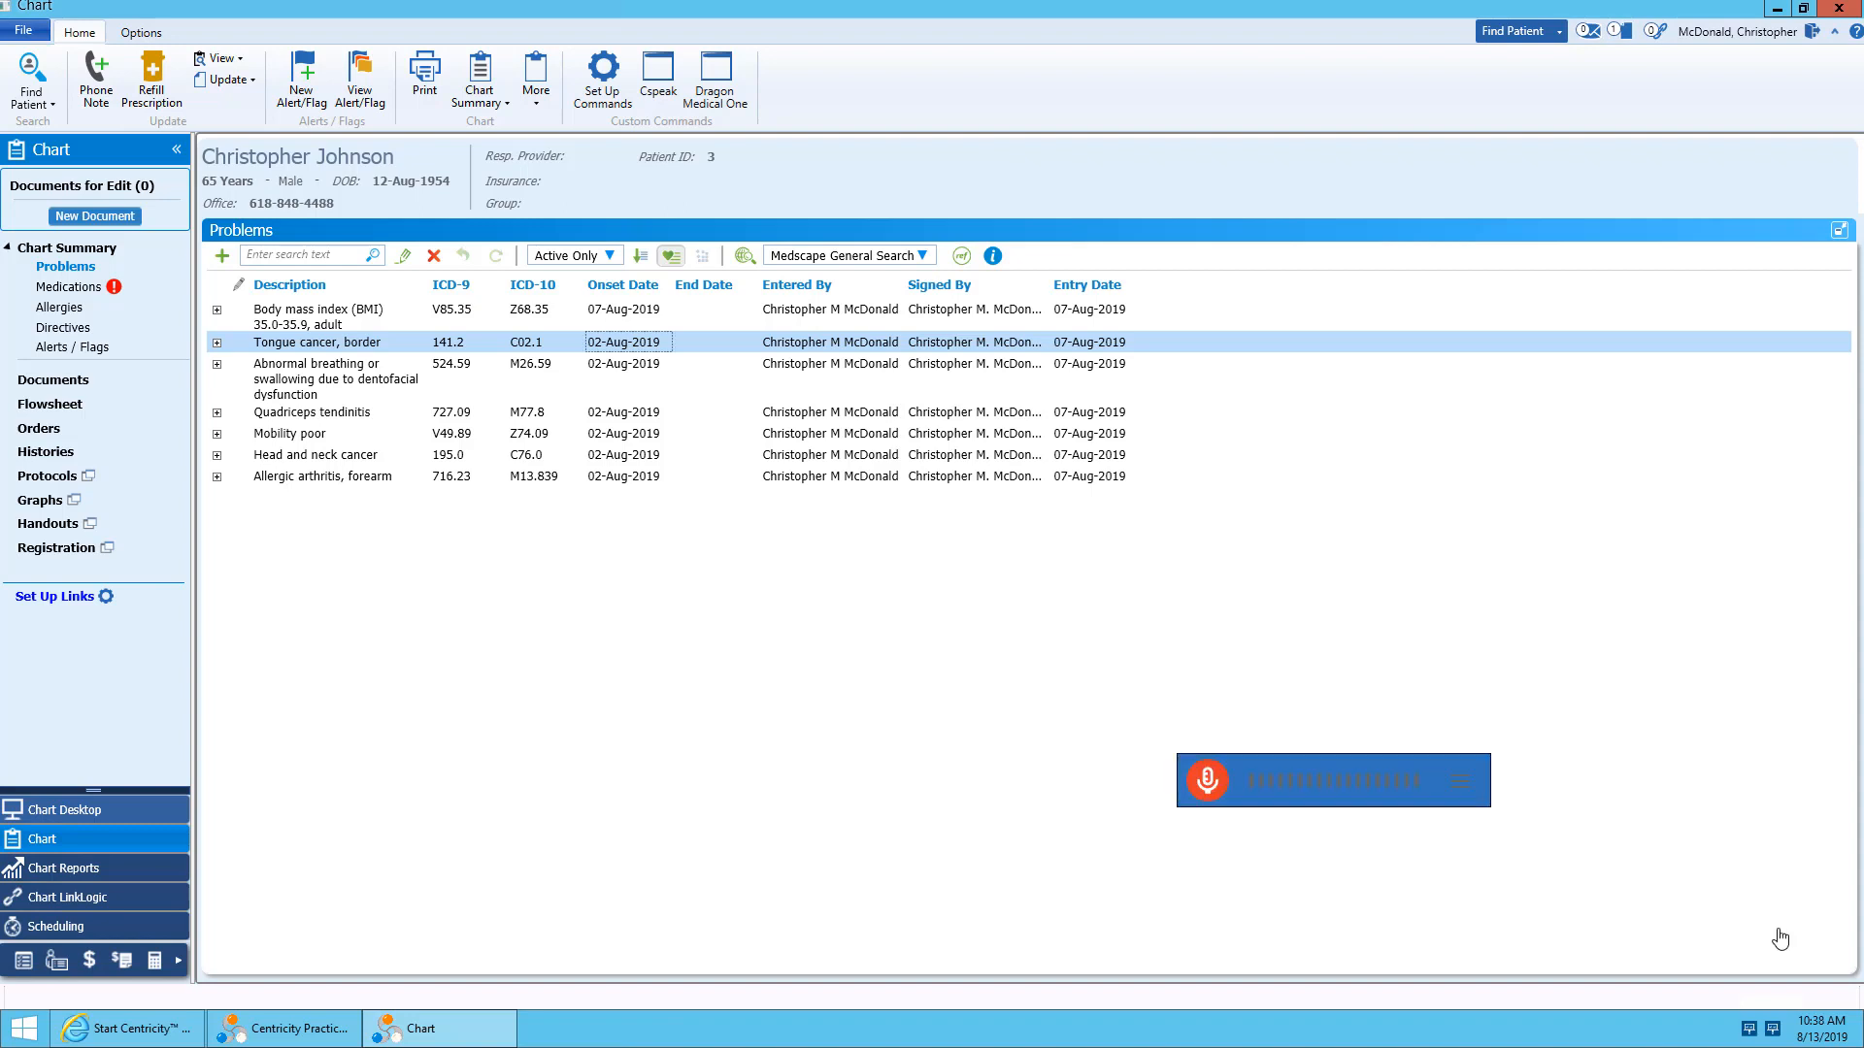
{"action": "left_click_drag", "start_coordinate": [1314, 779], "coordinate": [1481, 121]}
{"action": "left_click_drag", "start_coordinate": [1429, 183], "coordinate": [1395, 85]}
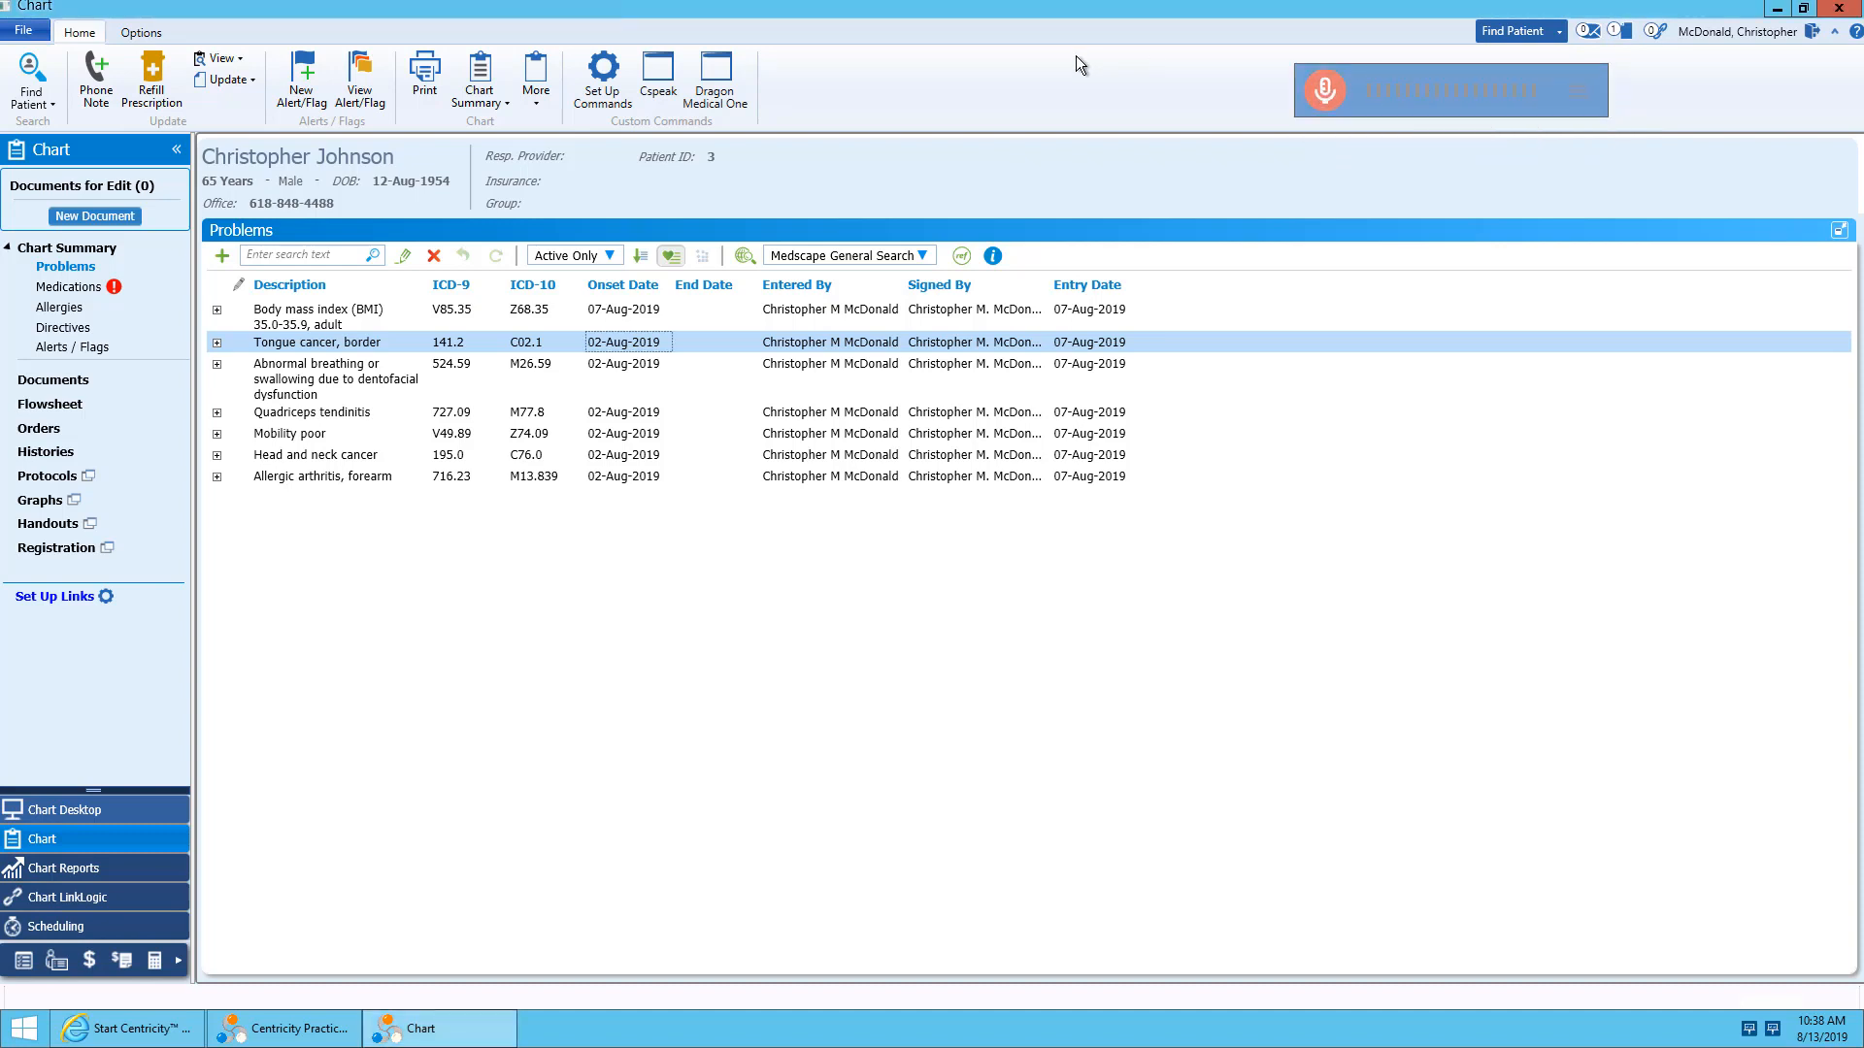
Create a new office visit document for the patient with encounter type *1-CCC-V9.
{"action": "left_click", "coordinate": [96, 215]}
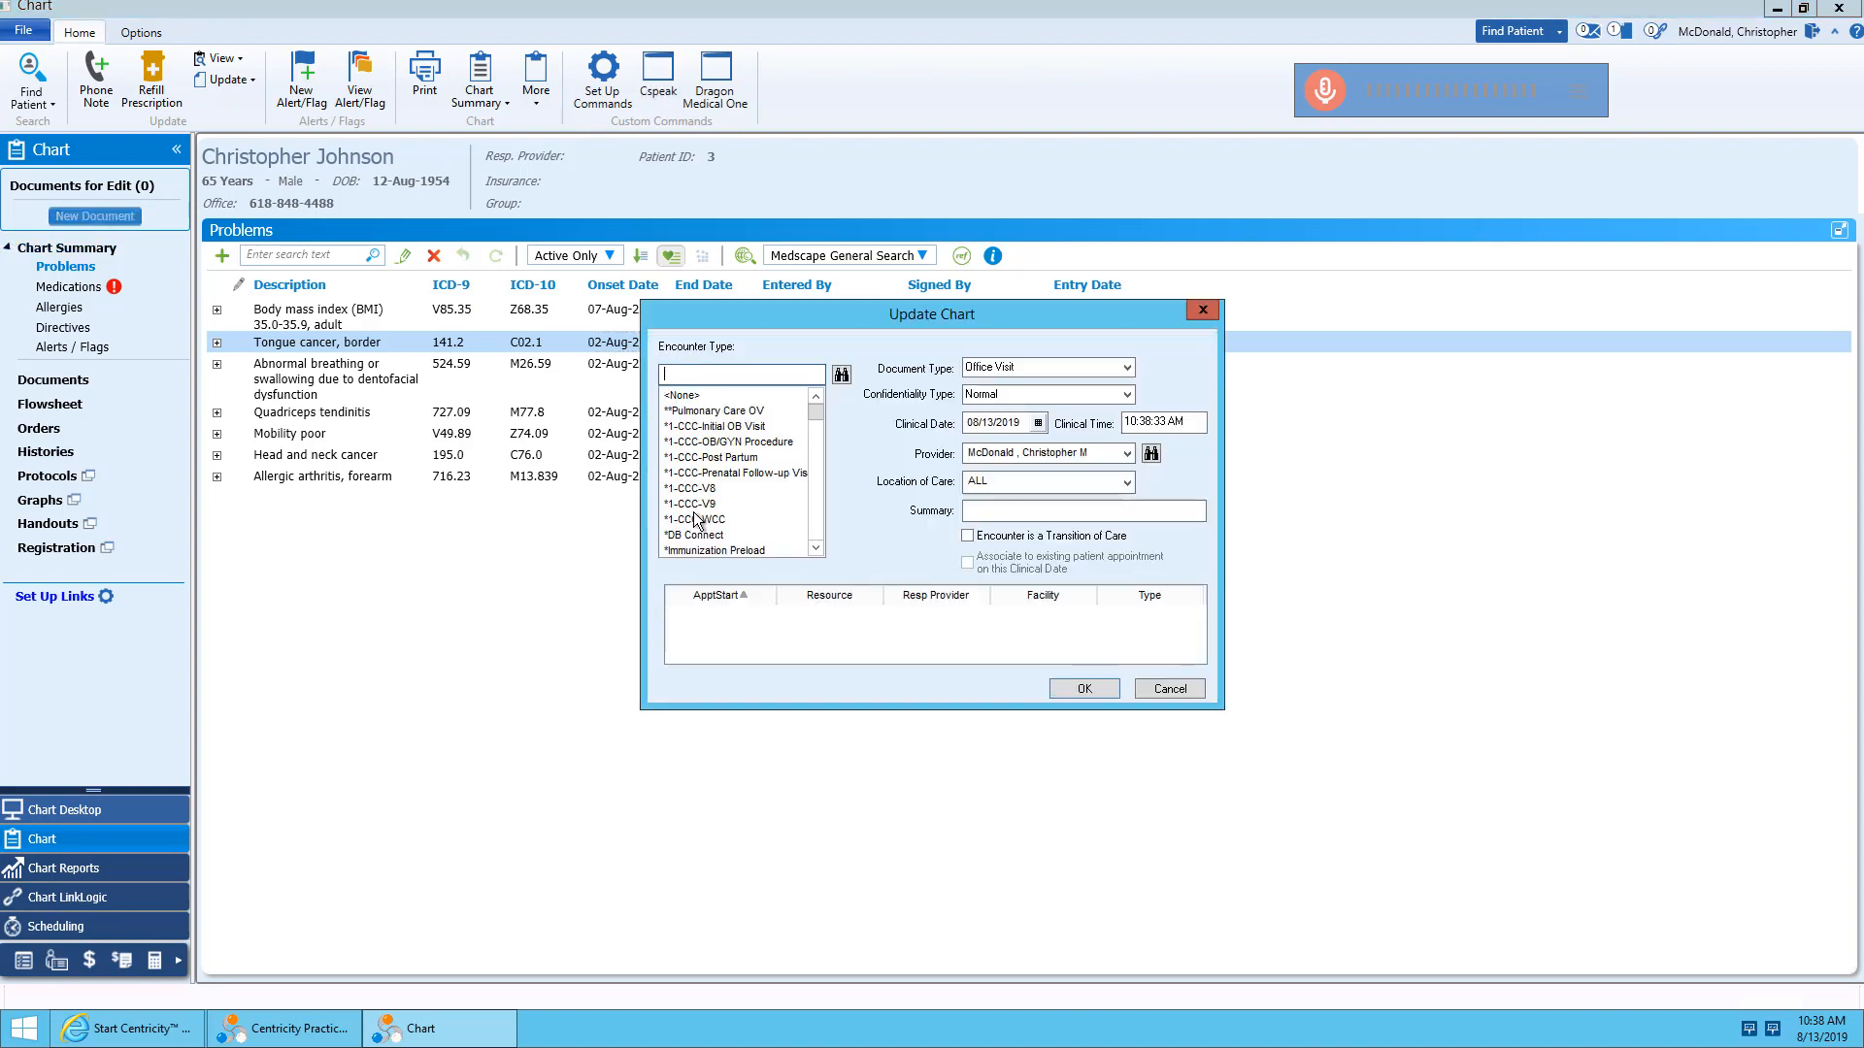
{"action": "left_click", "coordinate": [691, 504]}
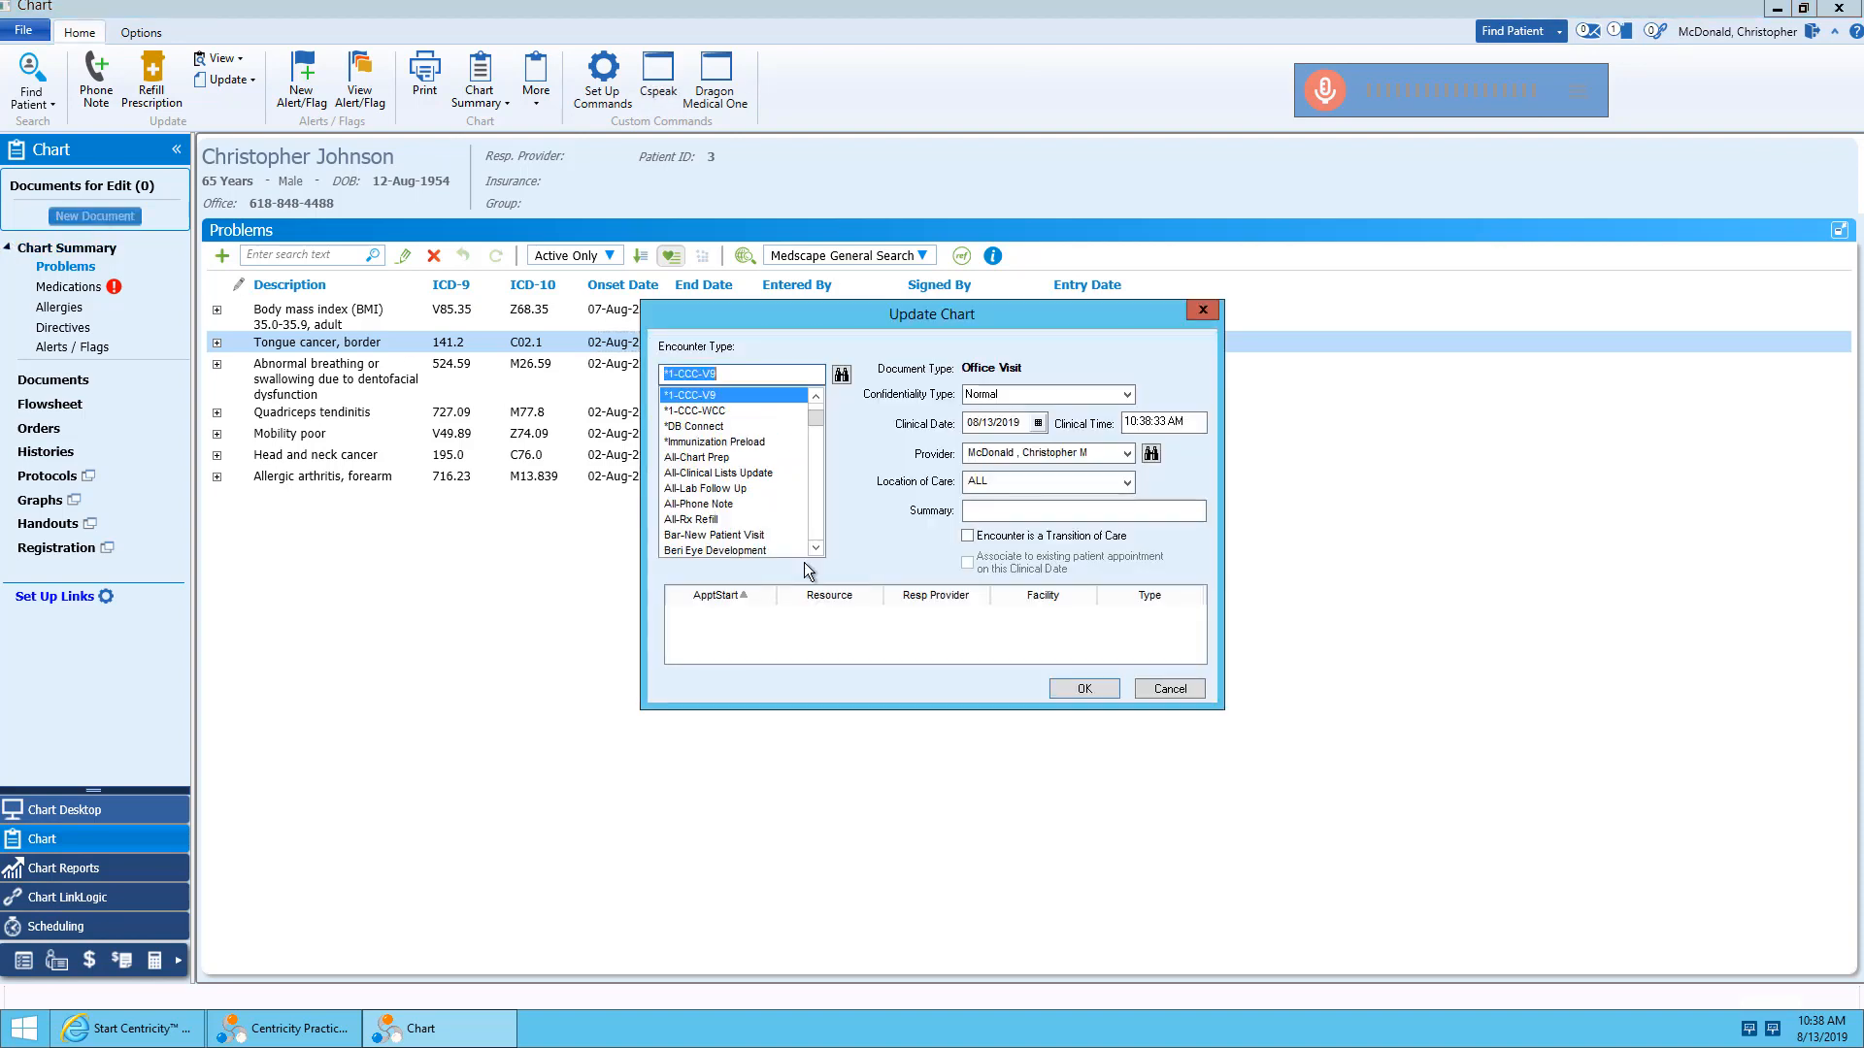
{"action": "left_click", "coordinate": [1078, 690]}
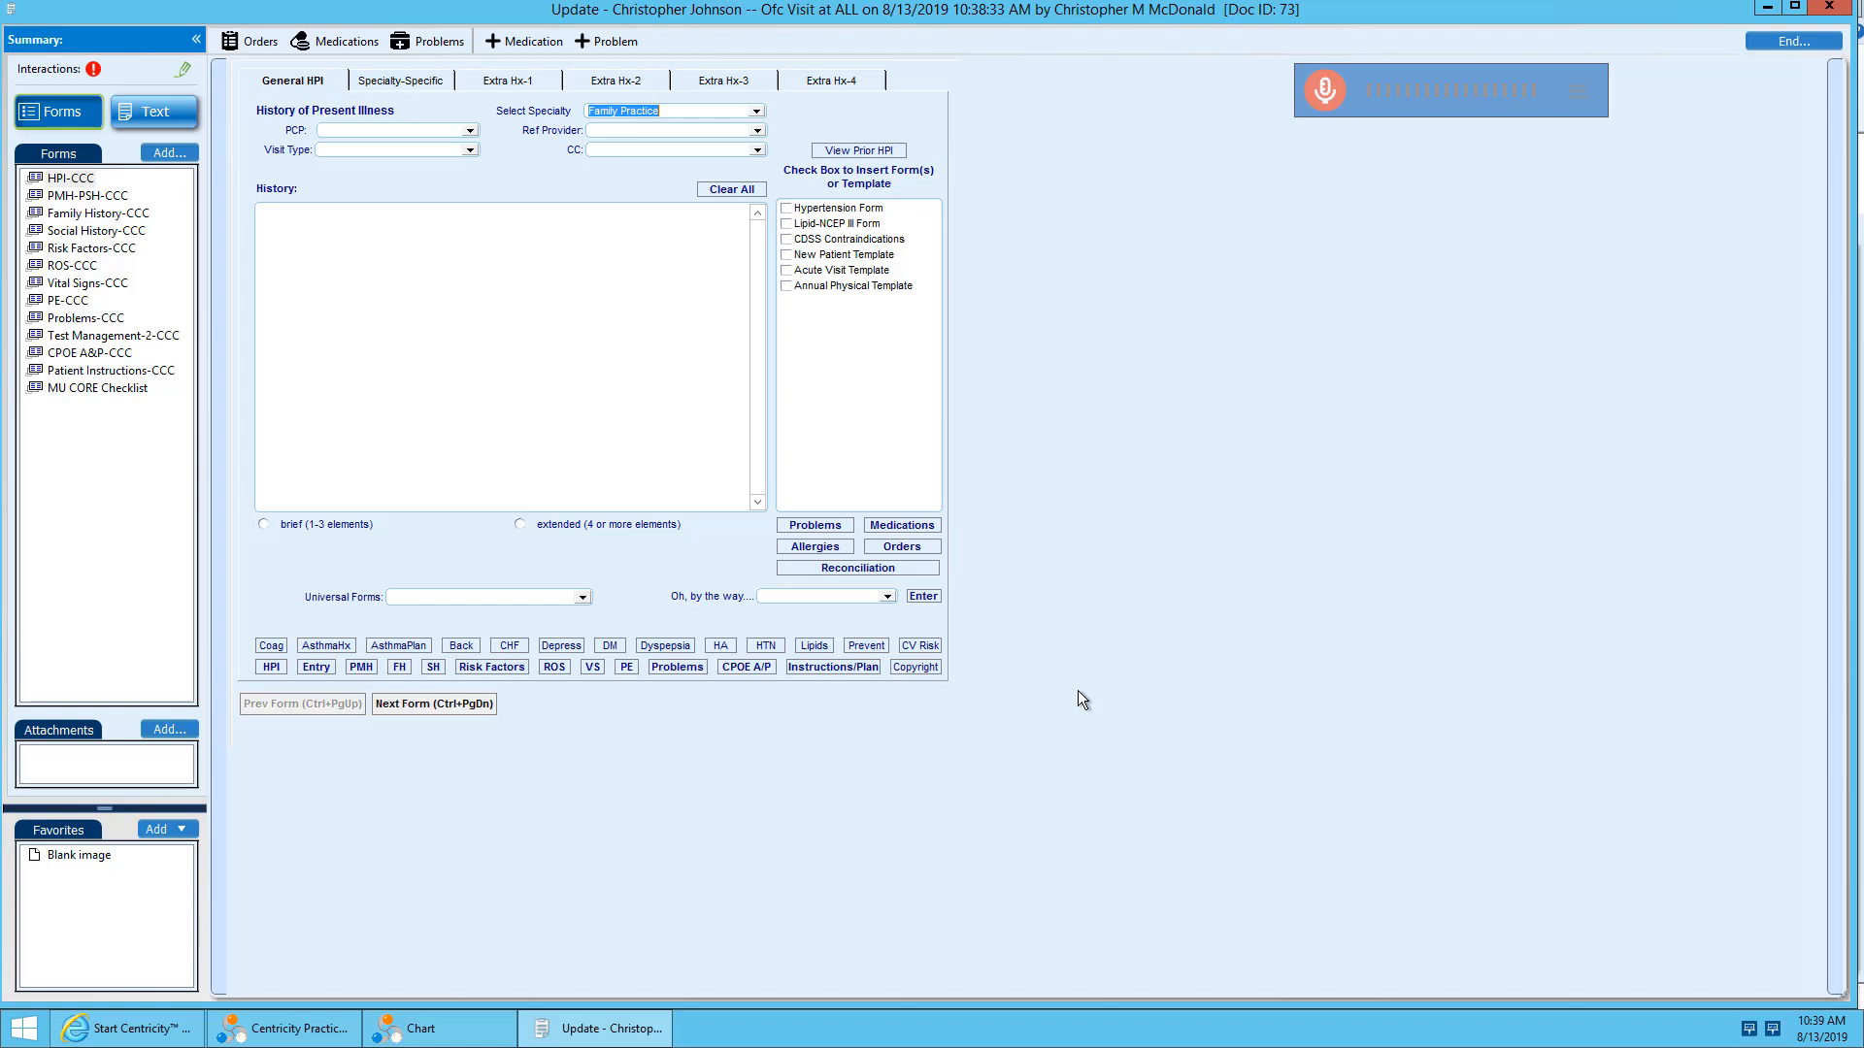
Dictate into History the 3-week right hip pain referring to the thigh and knee, the limping, and little relief from over-the-counter NSAIDs.
{"action": "left_click", "coordinate": [351, 344]}
{"action": "mouse_move", "coordinate": [1173, 3]}
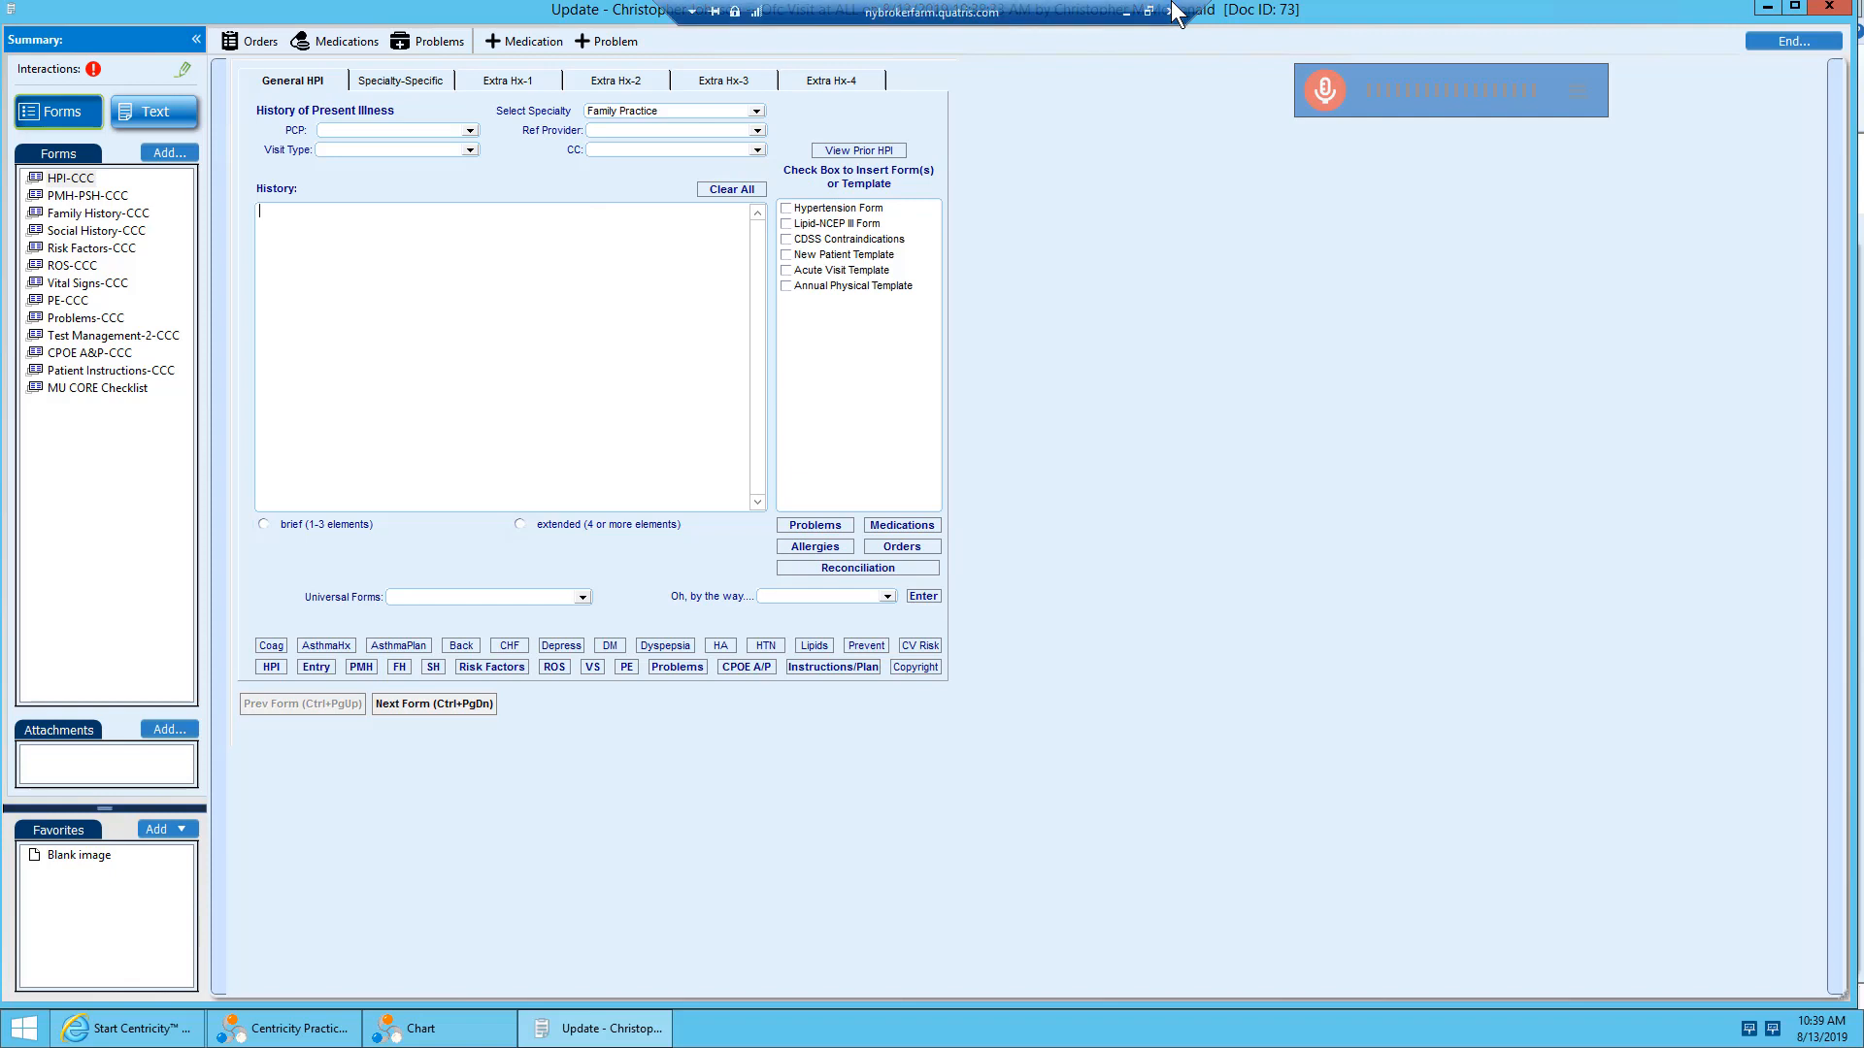
{"action": "left_click", "coordinate": [1323, 91]}
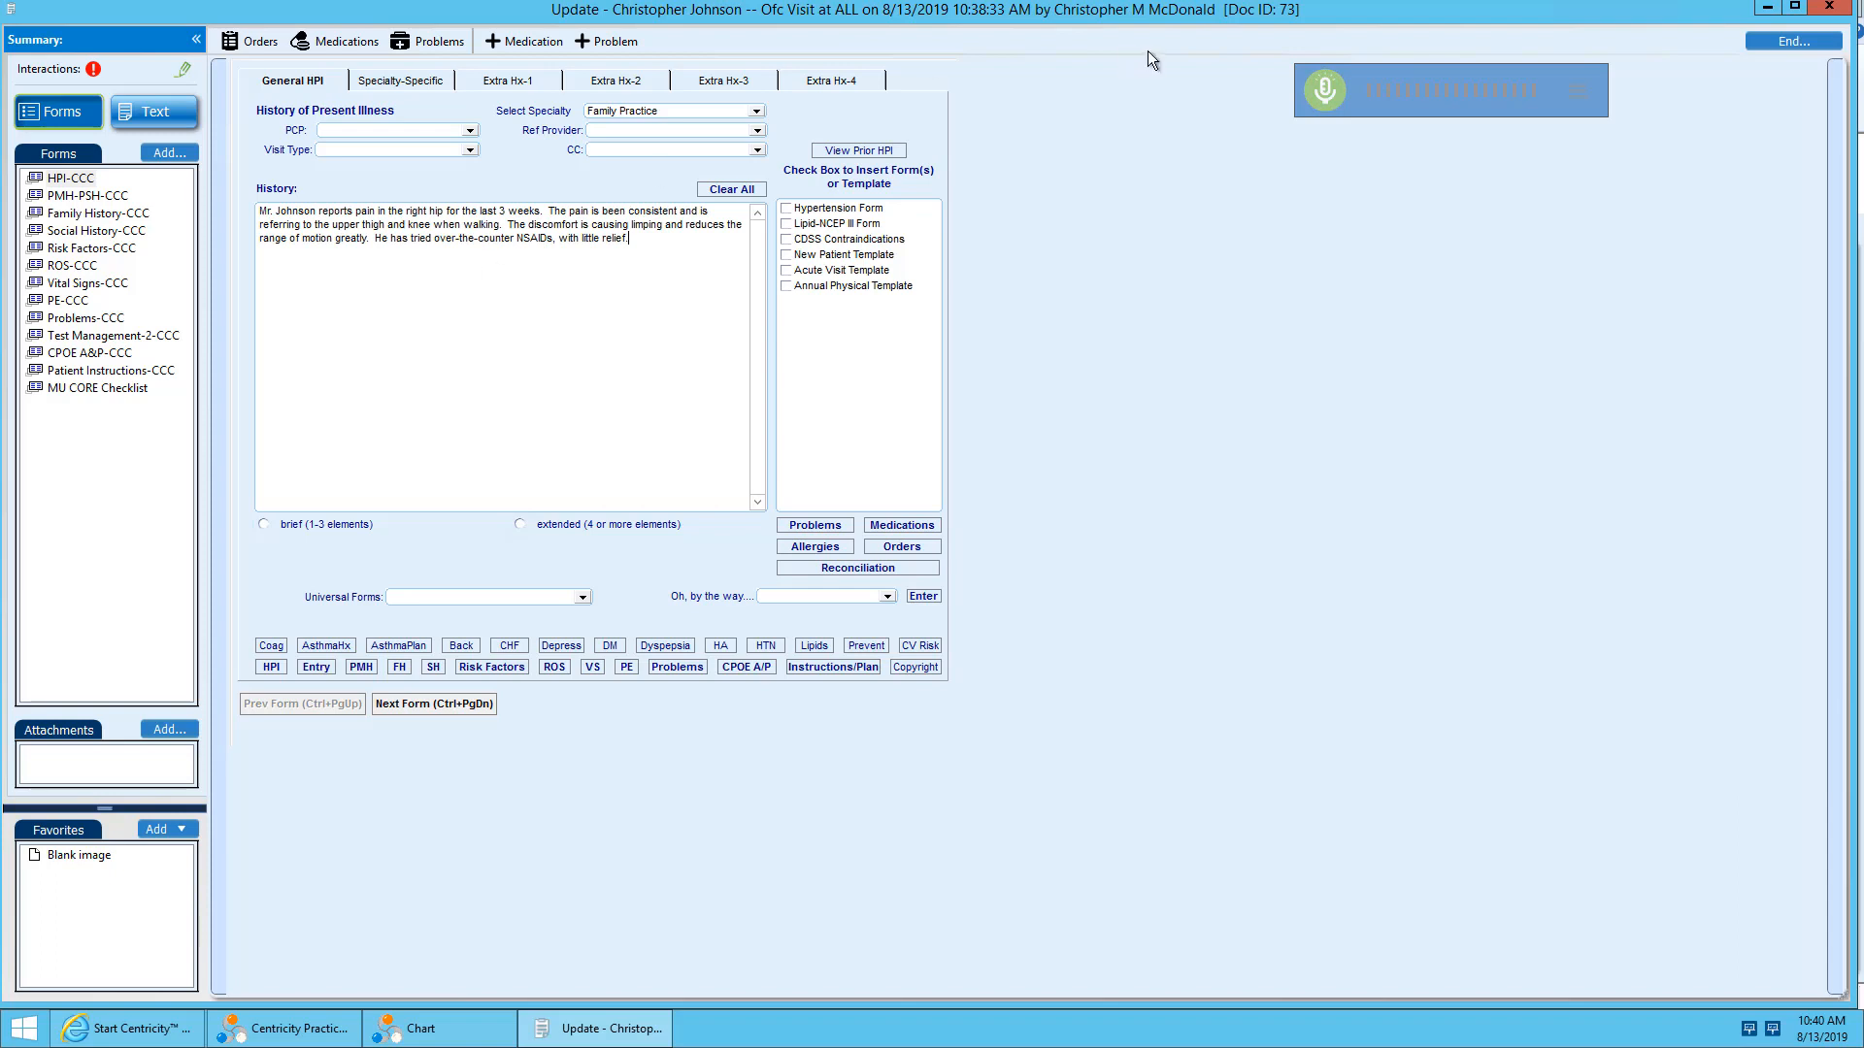
{"action": "left_click", "coordinate": [1327, 104]}
{"action": "mouse_move", "coordinate": [316, 213]}
{"action": "left_mouse_down"}
{"action": "mouse_move", "coordinate": [256, 214]}
{"action": "mouse_move", "coordinate": [324, 212]}
{"action": "left_mouse_up"}
{"action": "left_click", "coordinate": [501, 238]}
View the Past Medical History form and the chart's problem list, ending with the microphone off.
{"action": "key", "text": "ctrl+Page_Down"}
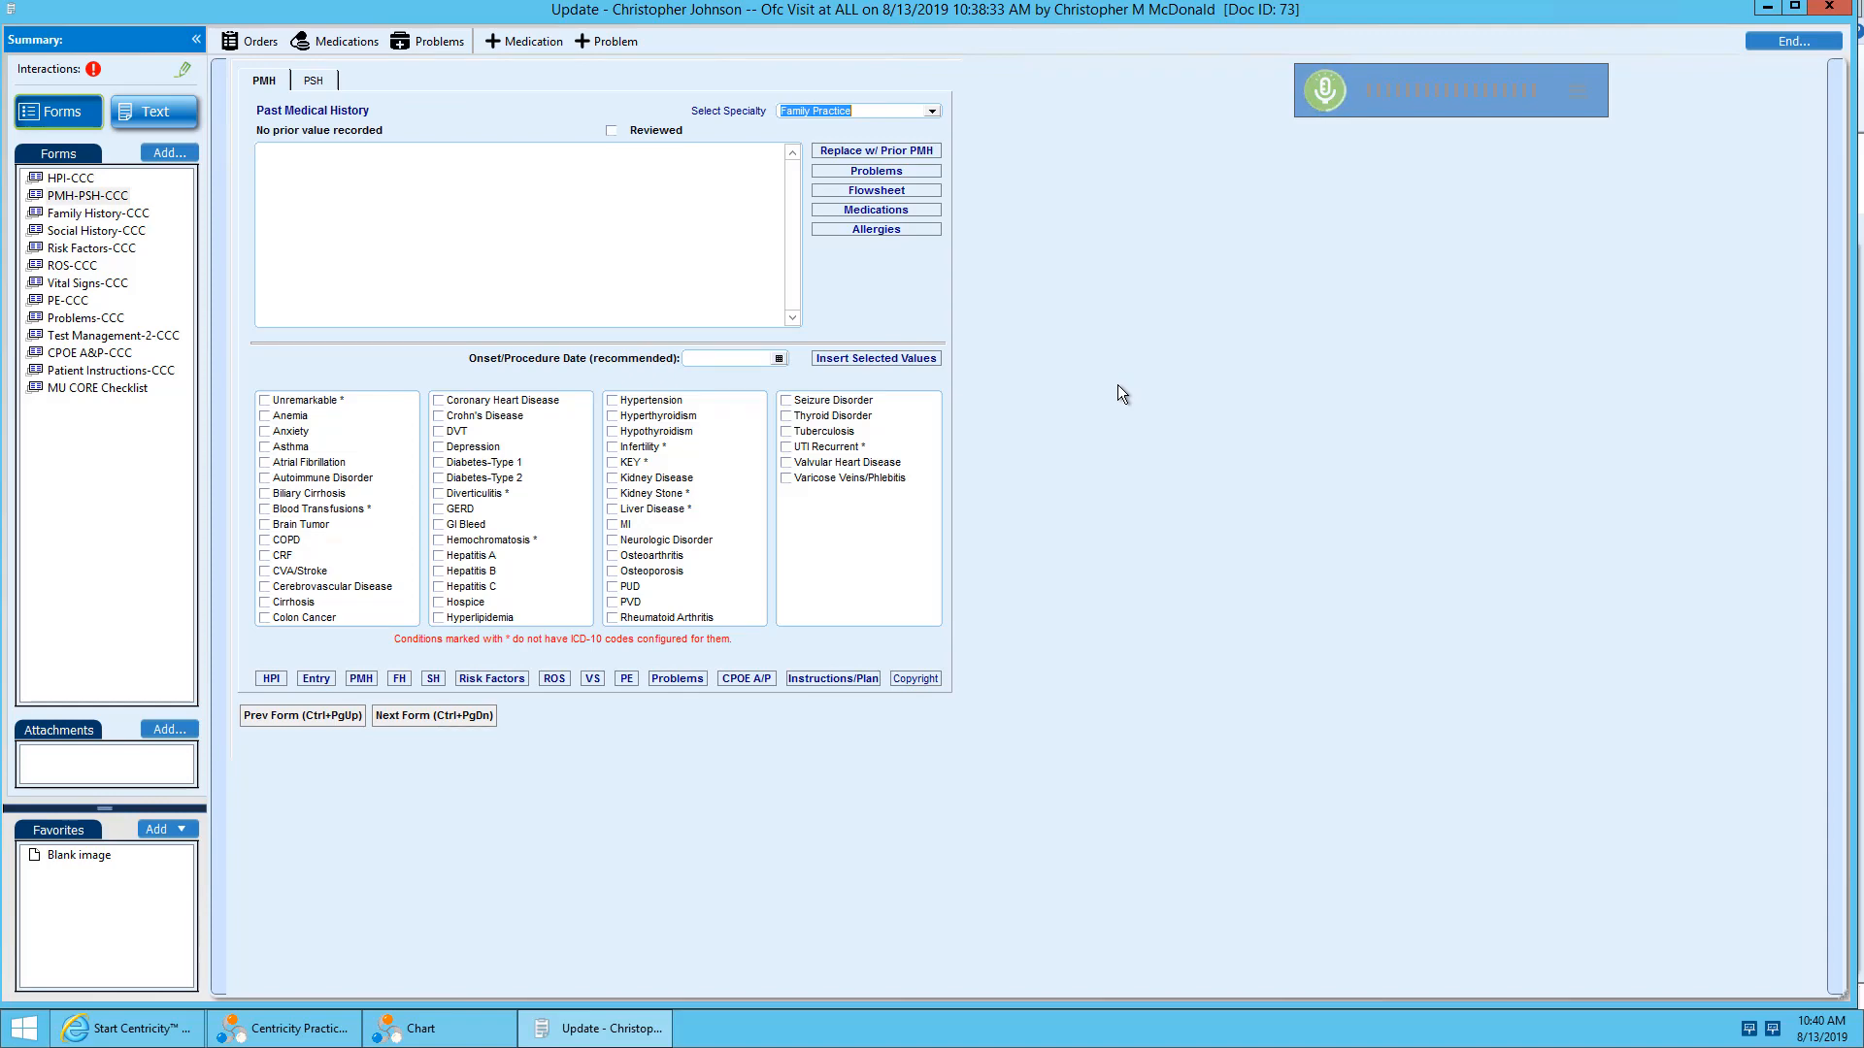
{"action": "key", "text": "ctrl+p"}
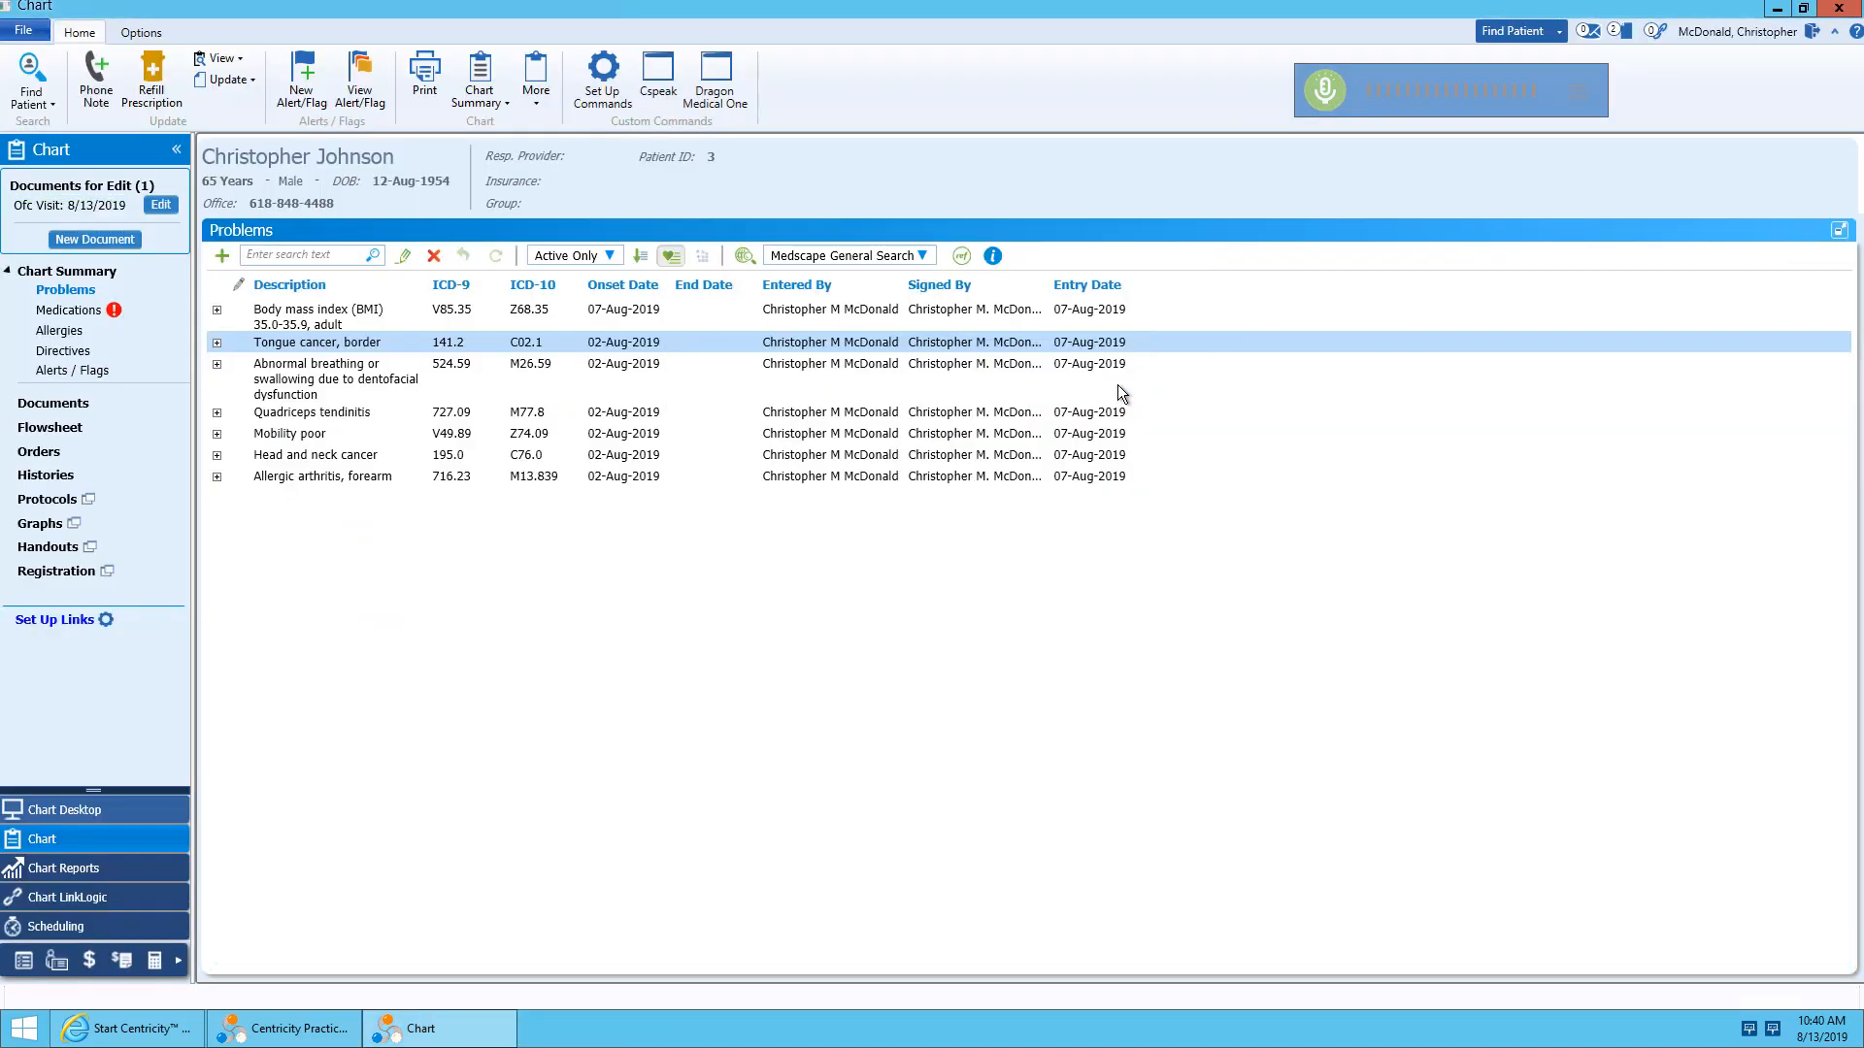
{"action": "left_click", "coordinate": [1325, 91]}
Reopen the visit document and dictate the gait, L5, sacroiliac, lumbar and flexion test findings into the physical exam's Additional Exam field.
{"action": "left_click", "coordinate": [162, 206]}
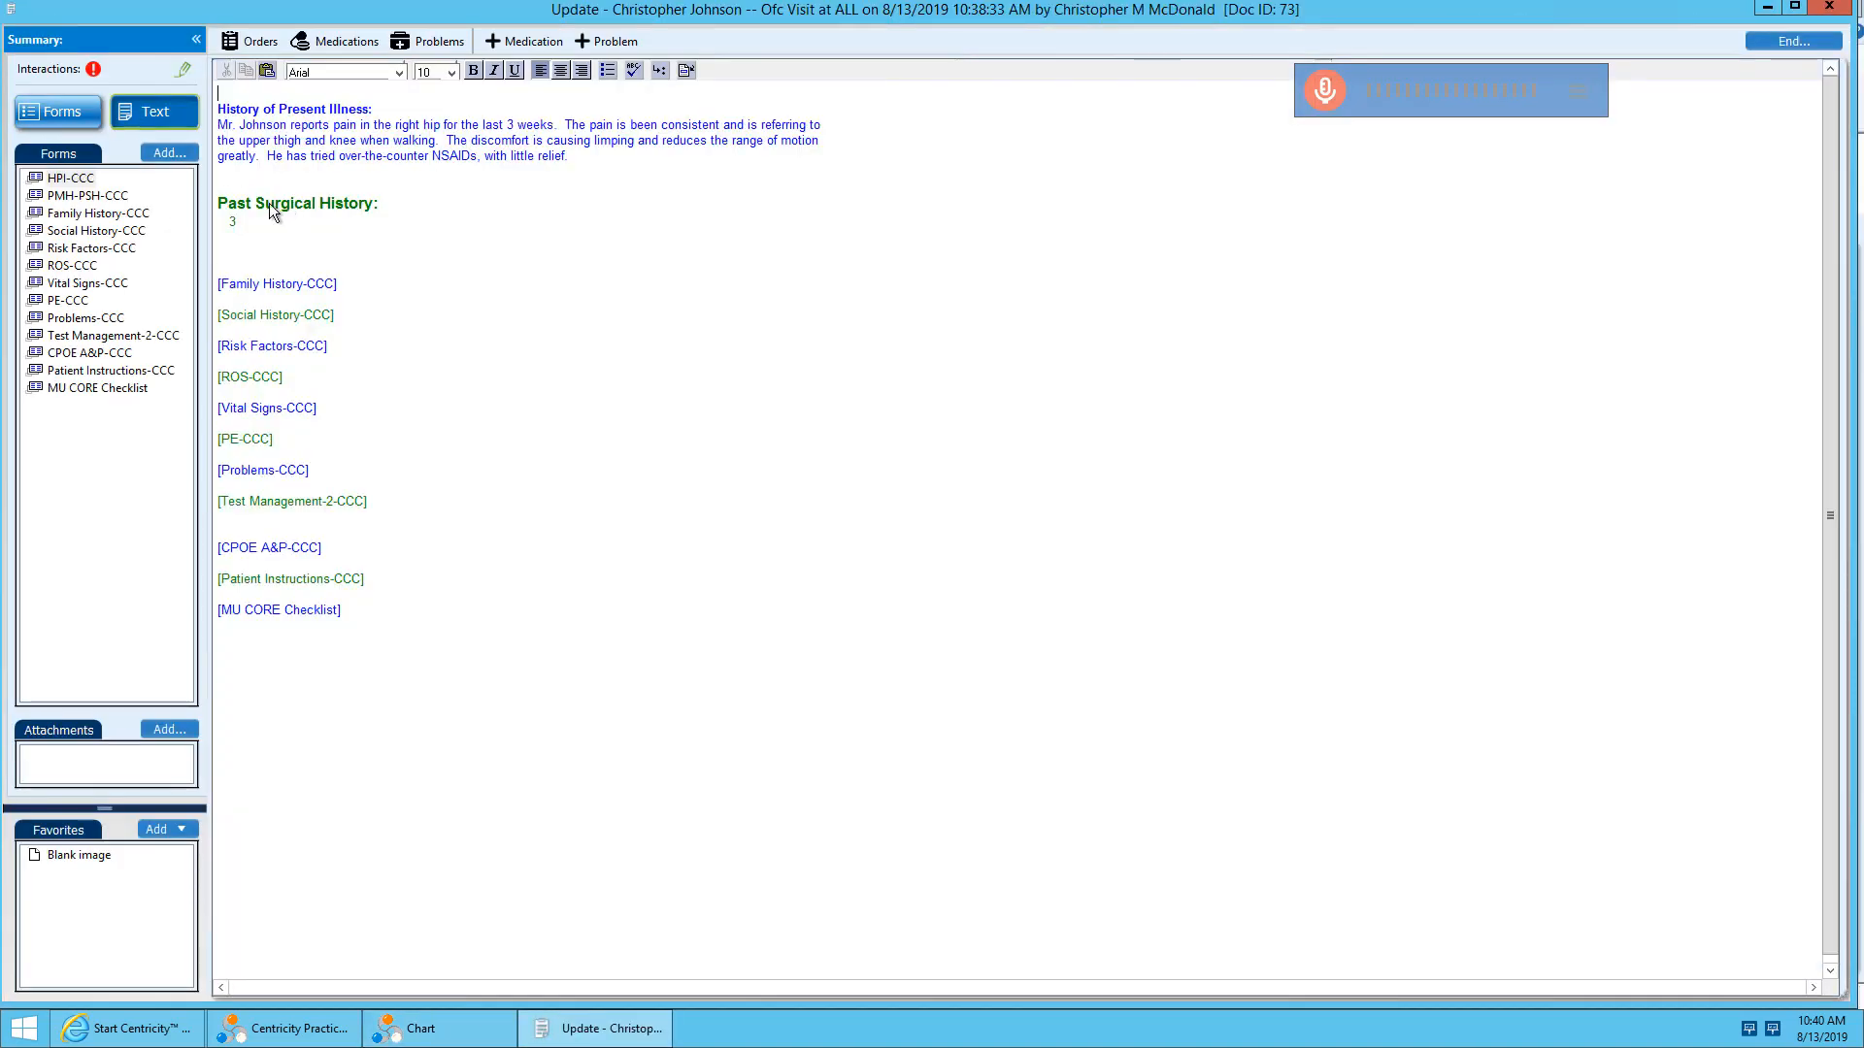
{"action": "left_click", "coordinate": [68, 301]}
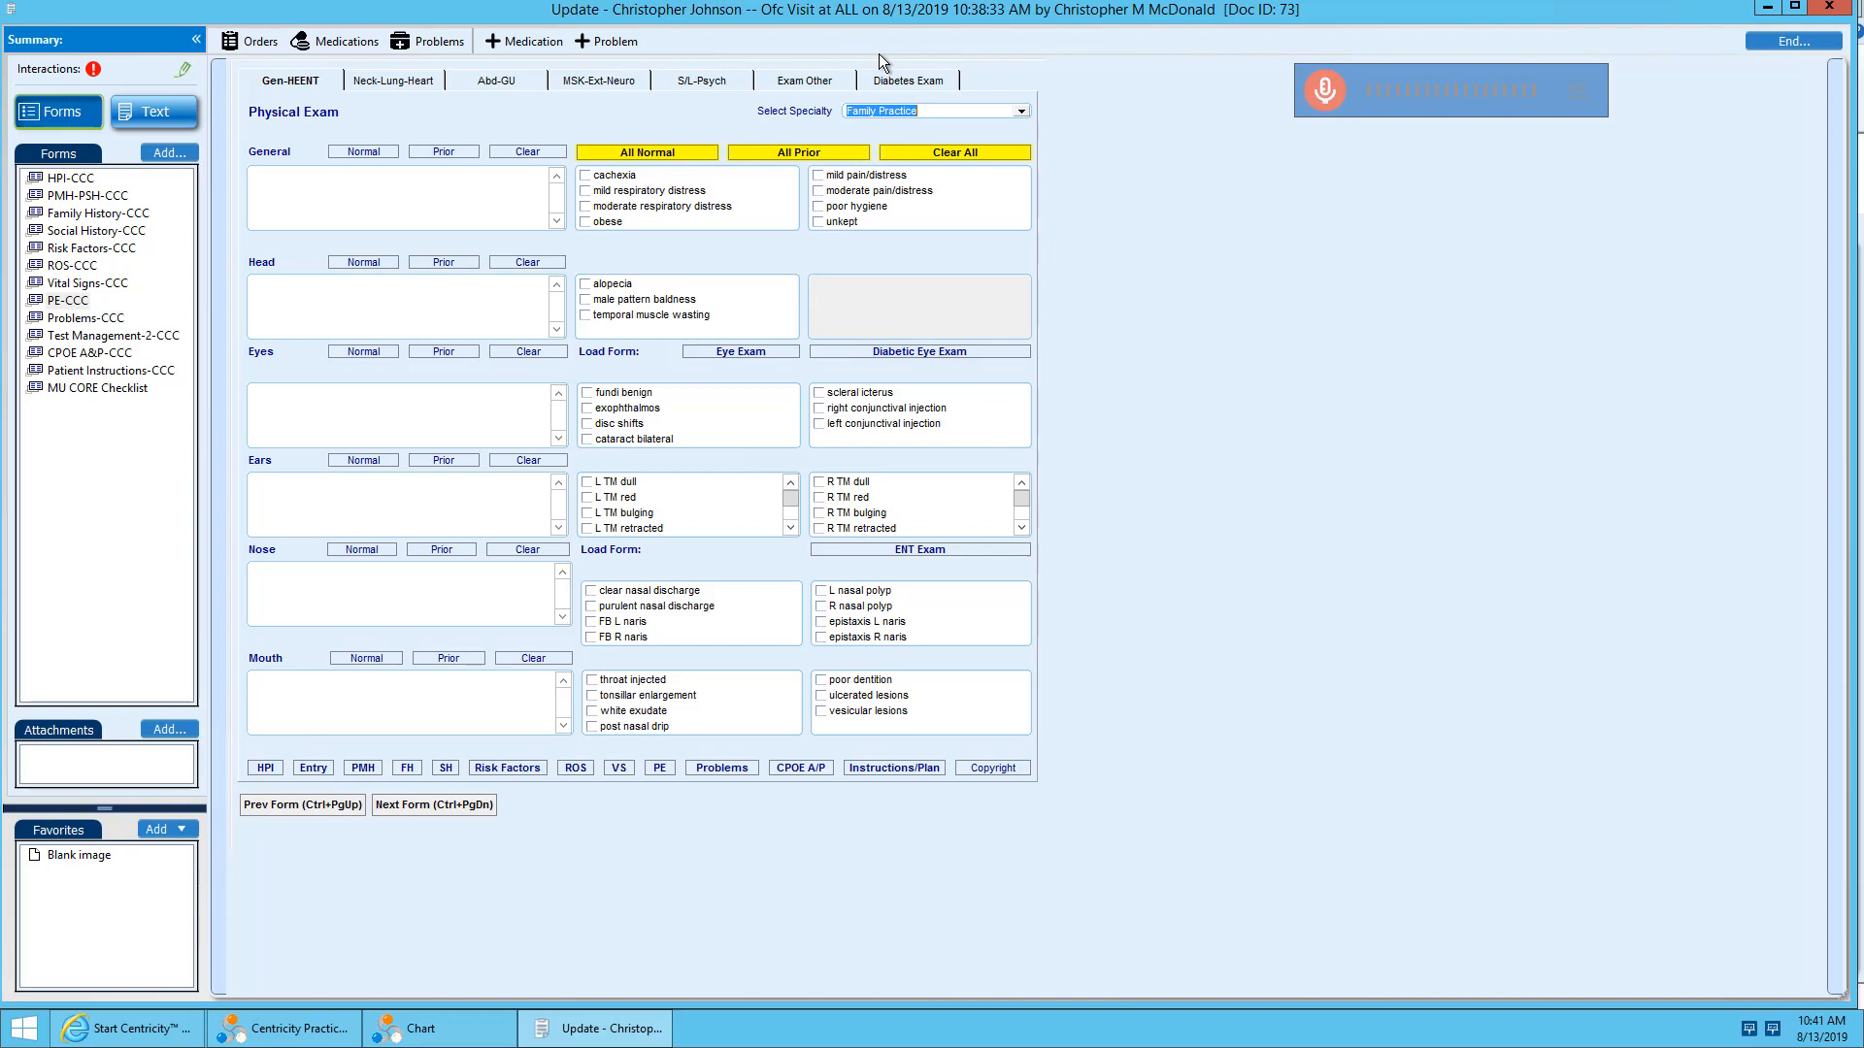
{"action": "left_click", "coordinate": [822, 85]}
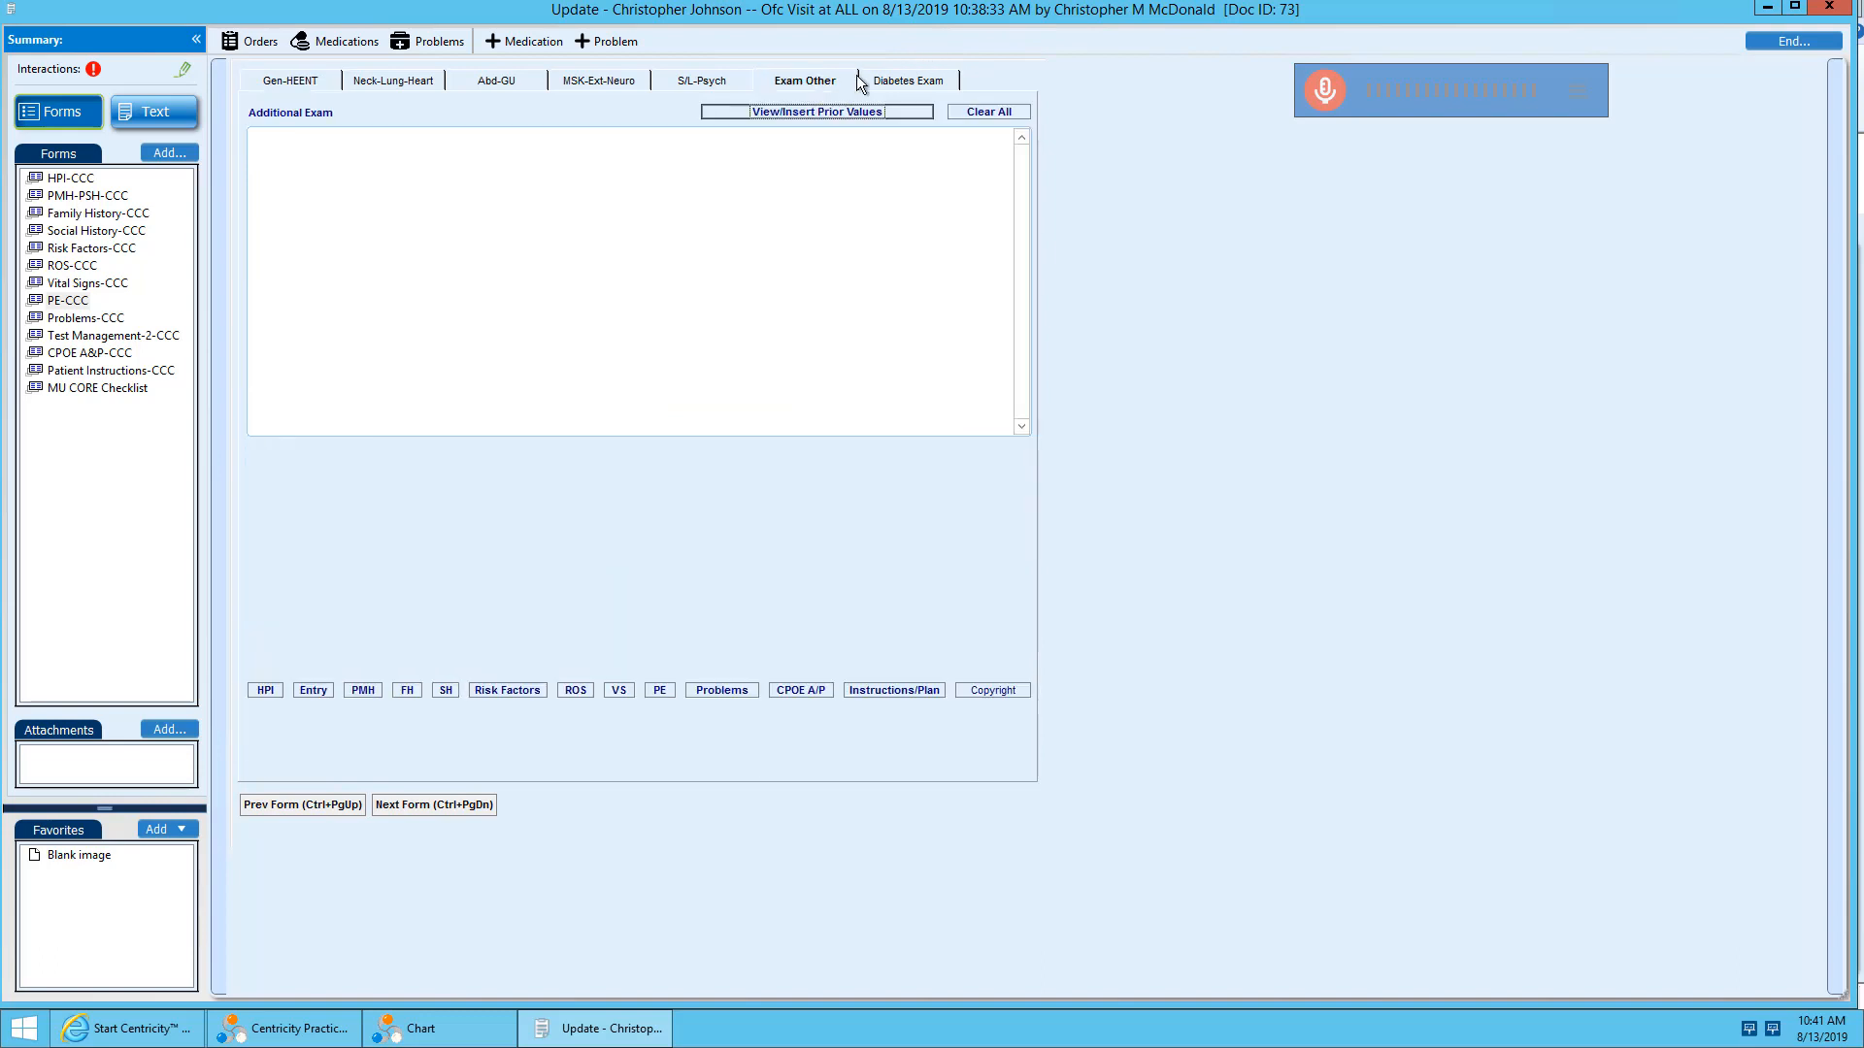
{"action": "left_click", "coordinate": [887, 223]}
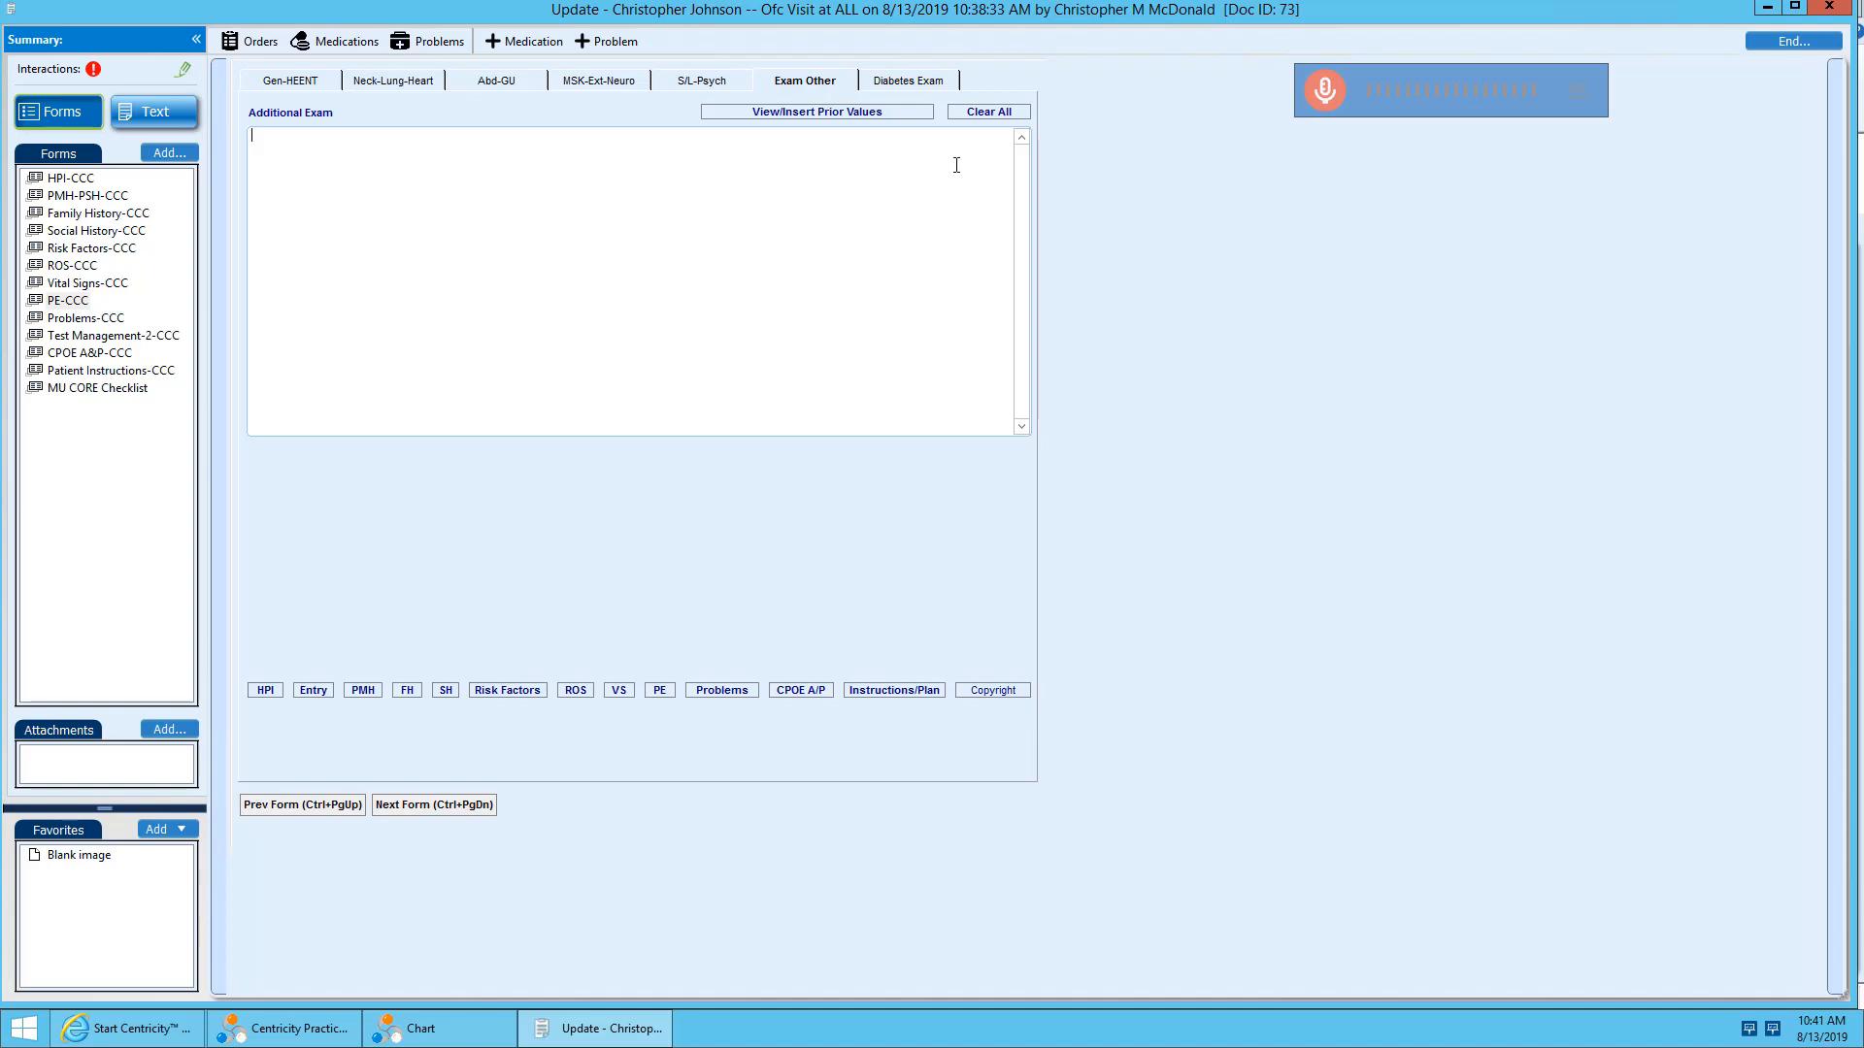
{"action": "left_click", "coordinate": [1325, 91]}
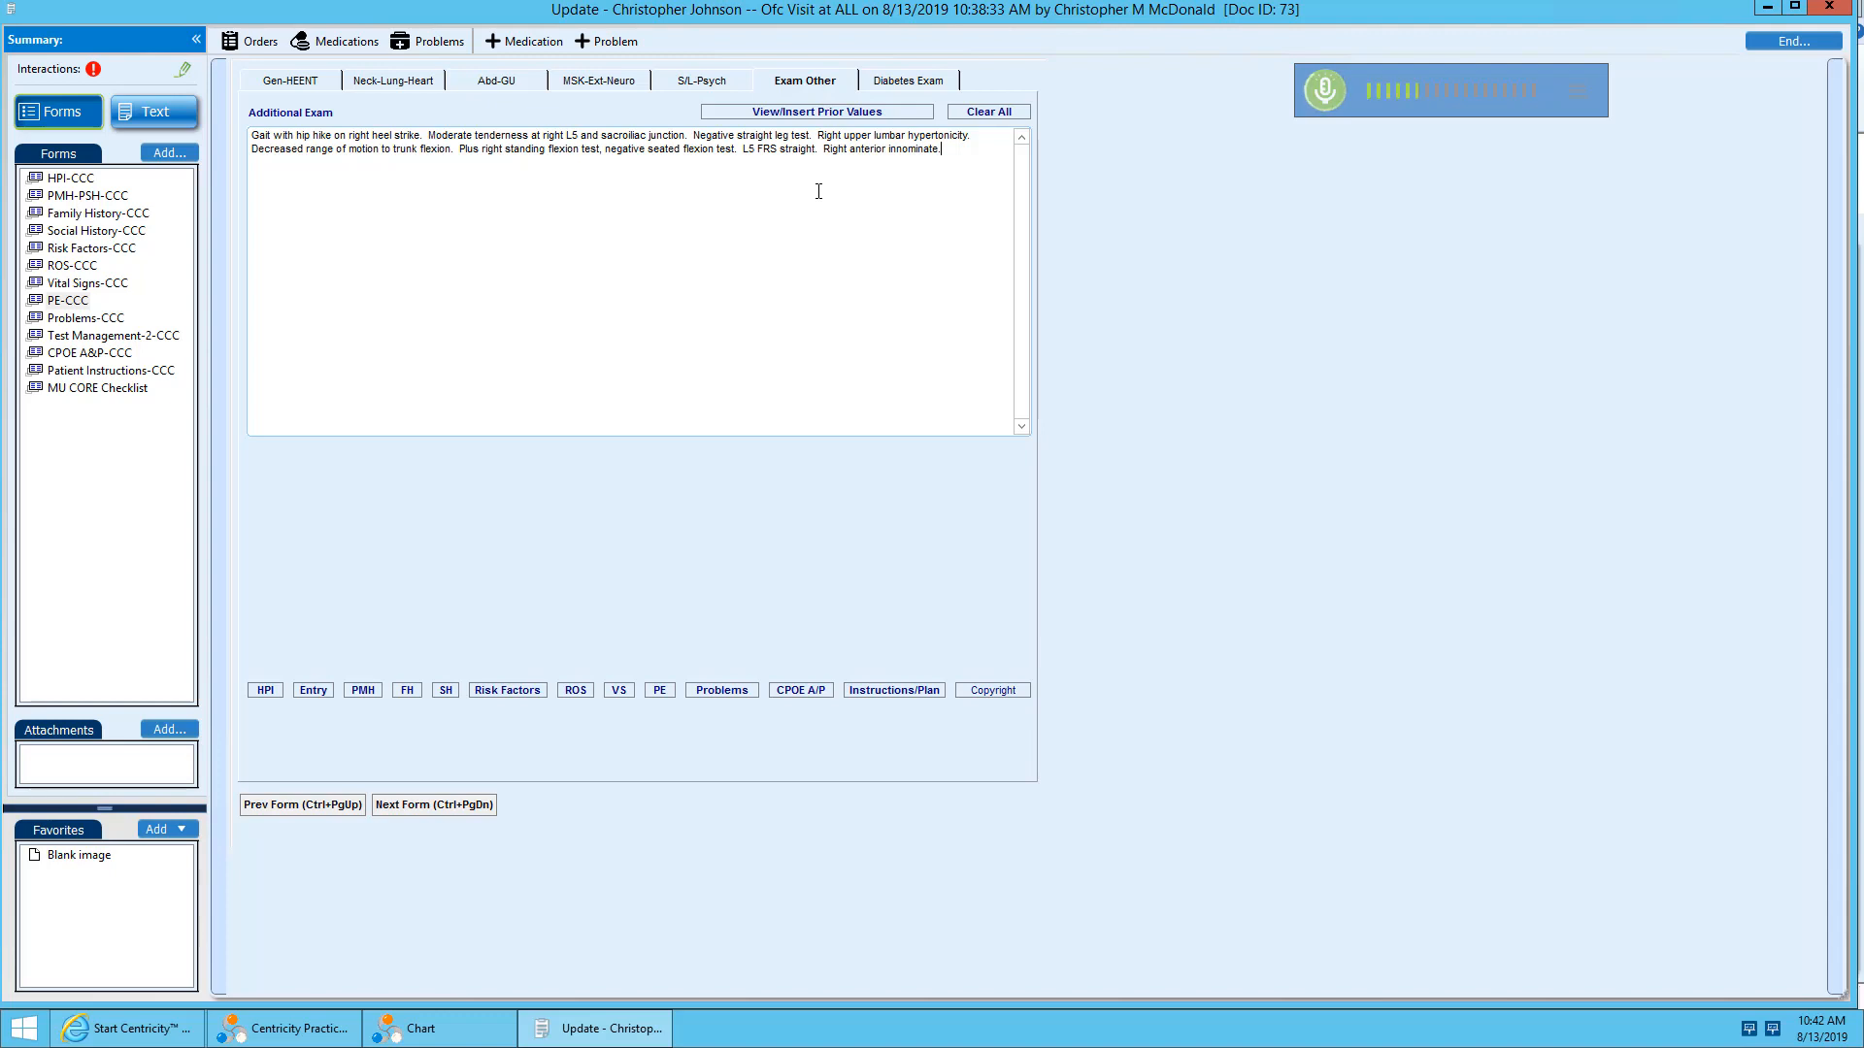
Save the dictated exam text as an auto-text named "Normal PE Male" and close the auto-text manager.
{"action": "key", "text": "ctrl+a"}
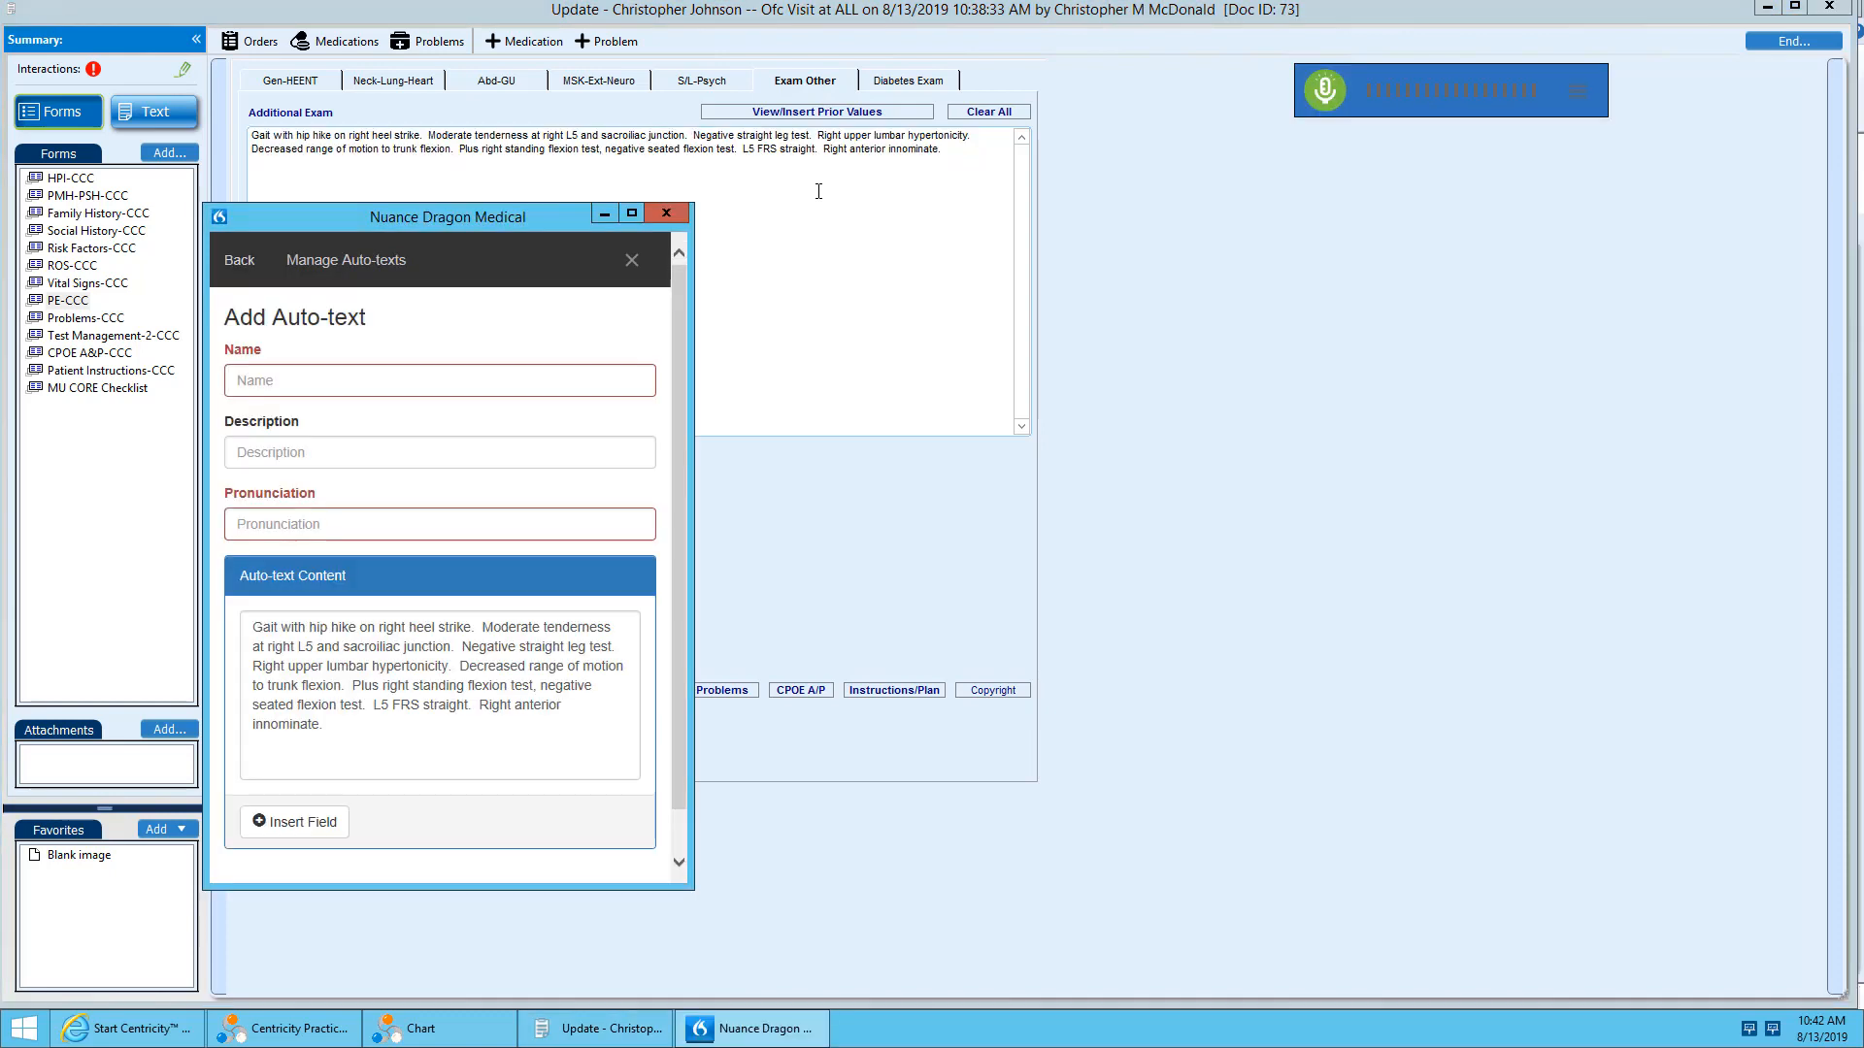
{"action": "left_click", "coordinate": [327, 388]}
{"action": "type", "text": "Normal PE P"}
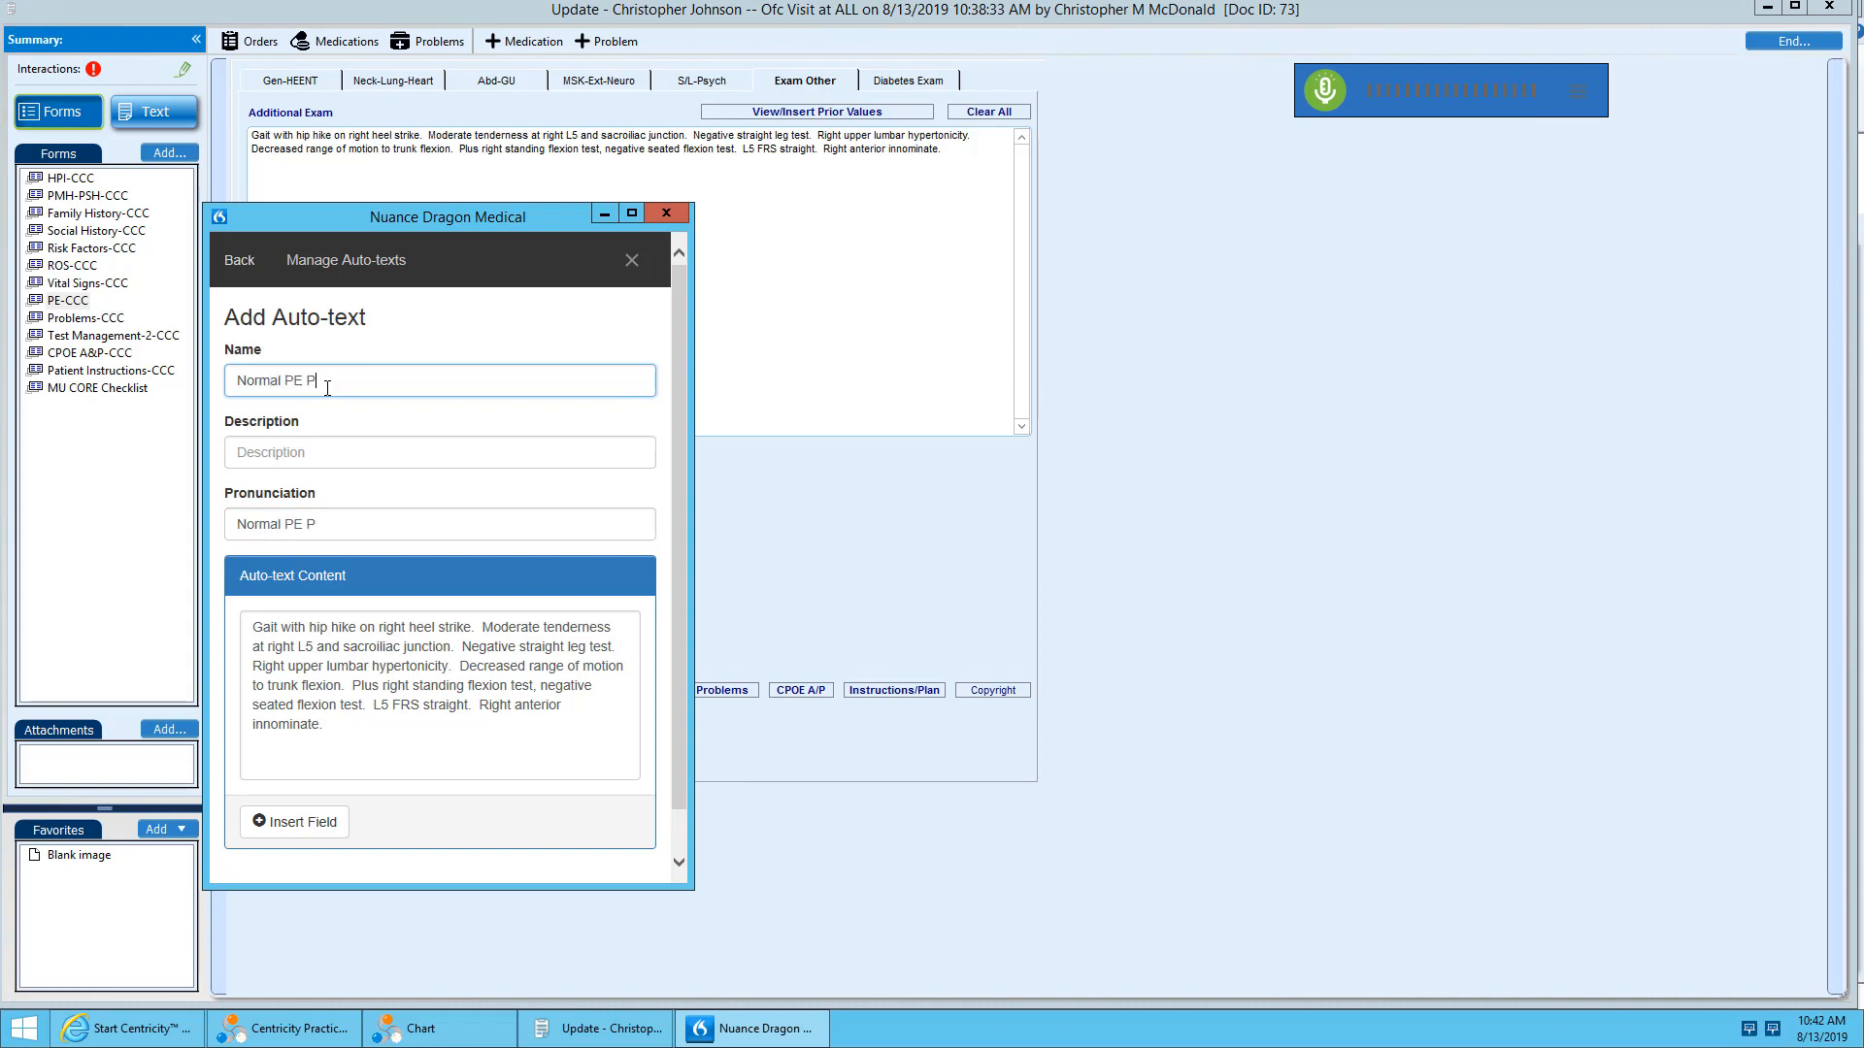
{"action": "key", "text": "BackSpace"}
{"action": "type", "text": "Mail"}
{"action": "key", "text": "BackSpace"}
{"action": "type", "text": "le"}
{"action": "scroll", "coordinate": [580, 841], "scroll_direction": "down", "scroll_amount": 1}
{"action": "left_click", "coordinate": [277, 849]}
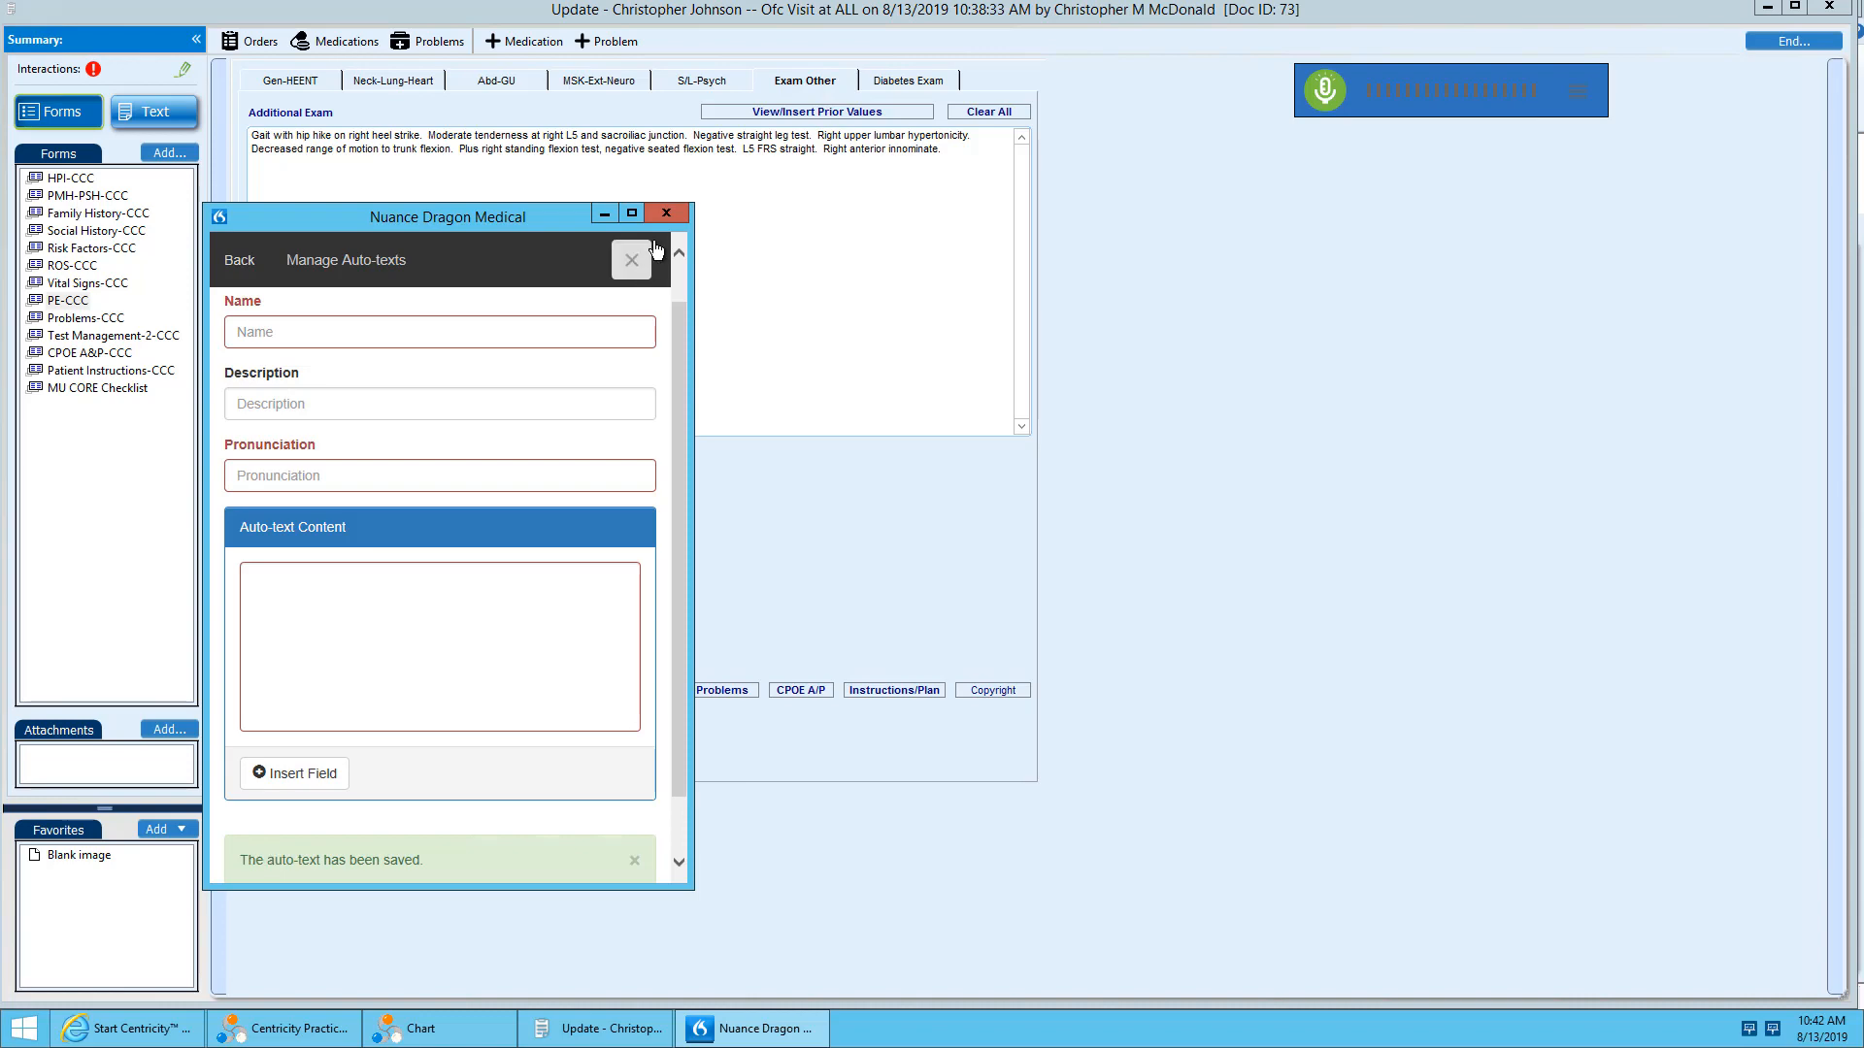
{"action": "left_click", "coordinate": [667, 214]}
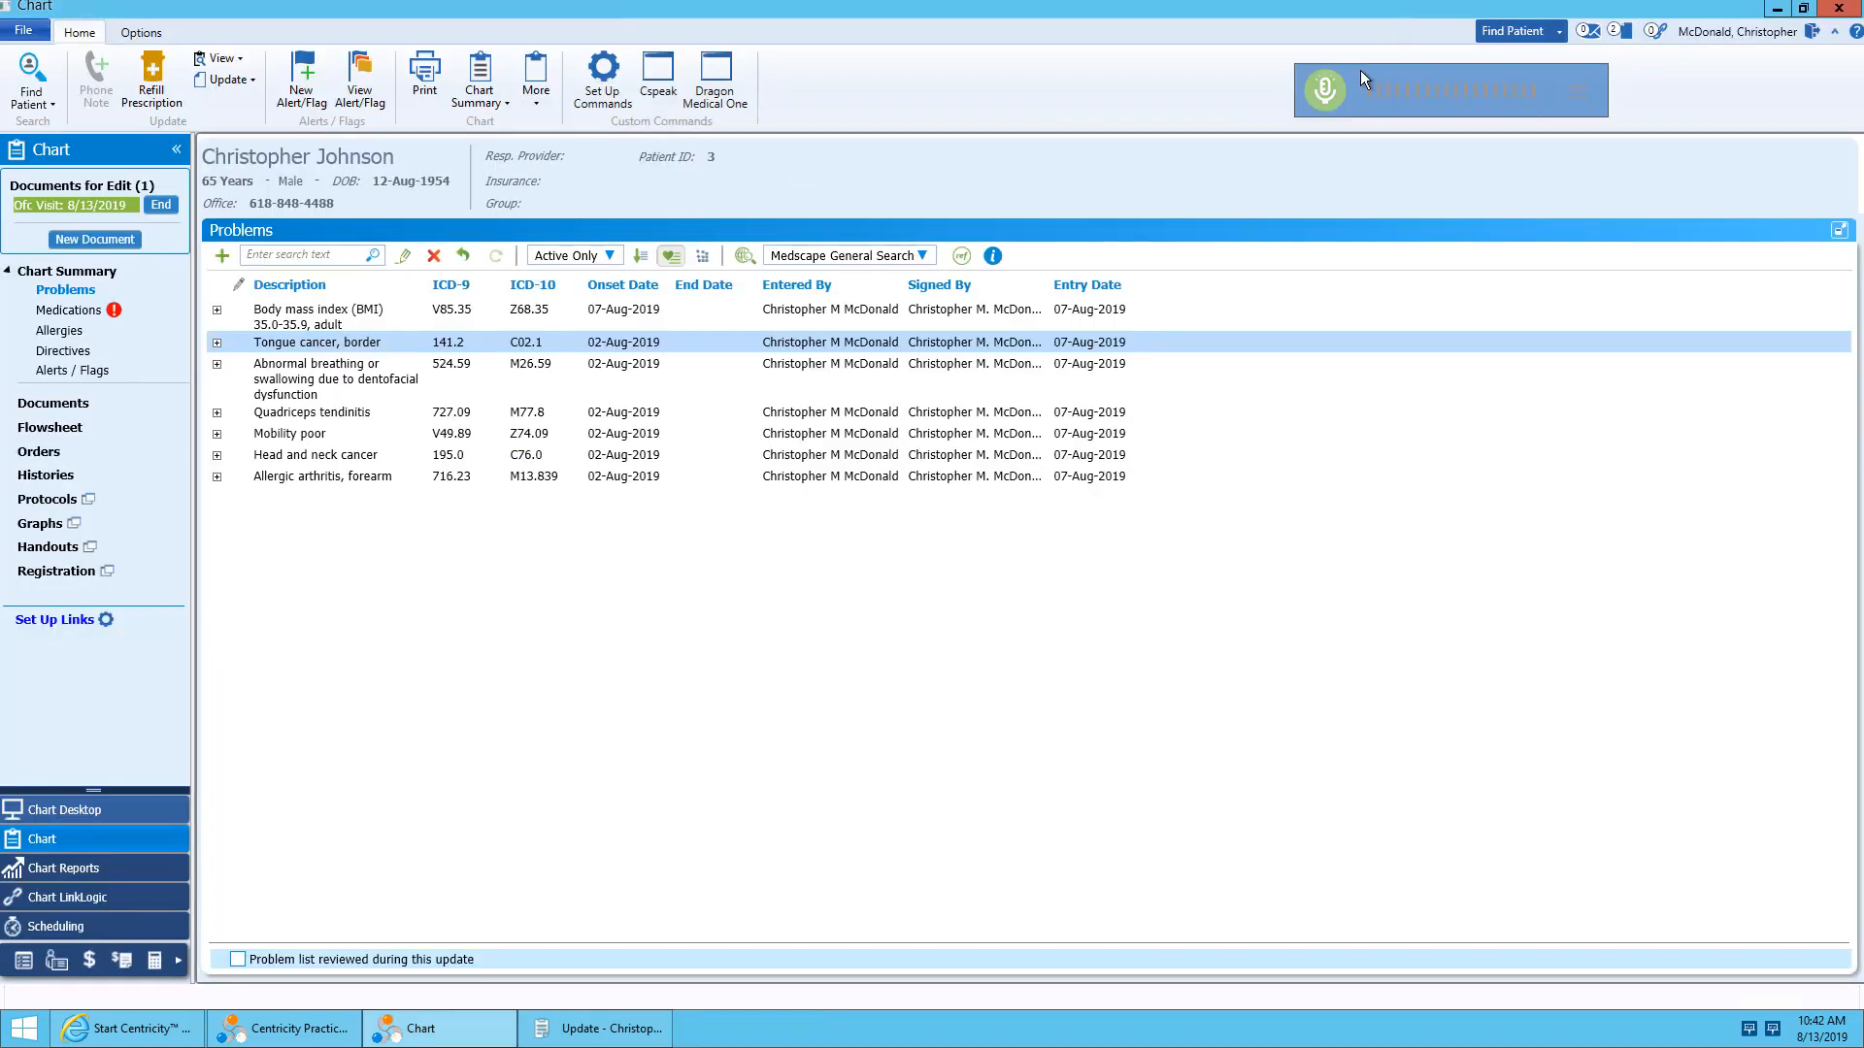
Clear the Additional Exam text in the visit document and insert the Normal PE Male auto-text by voice.
{"action": "left_click", "coordinate": [643, 1027]}
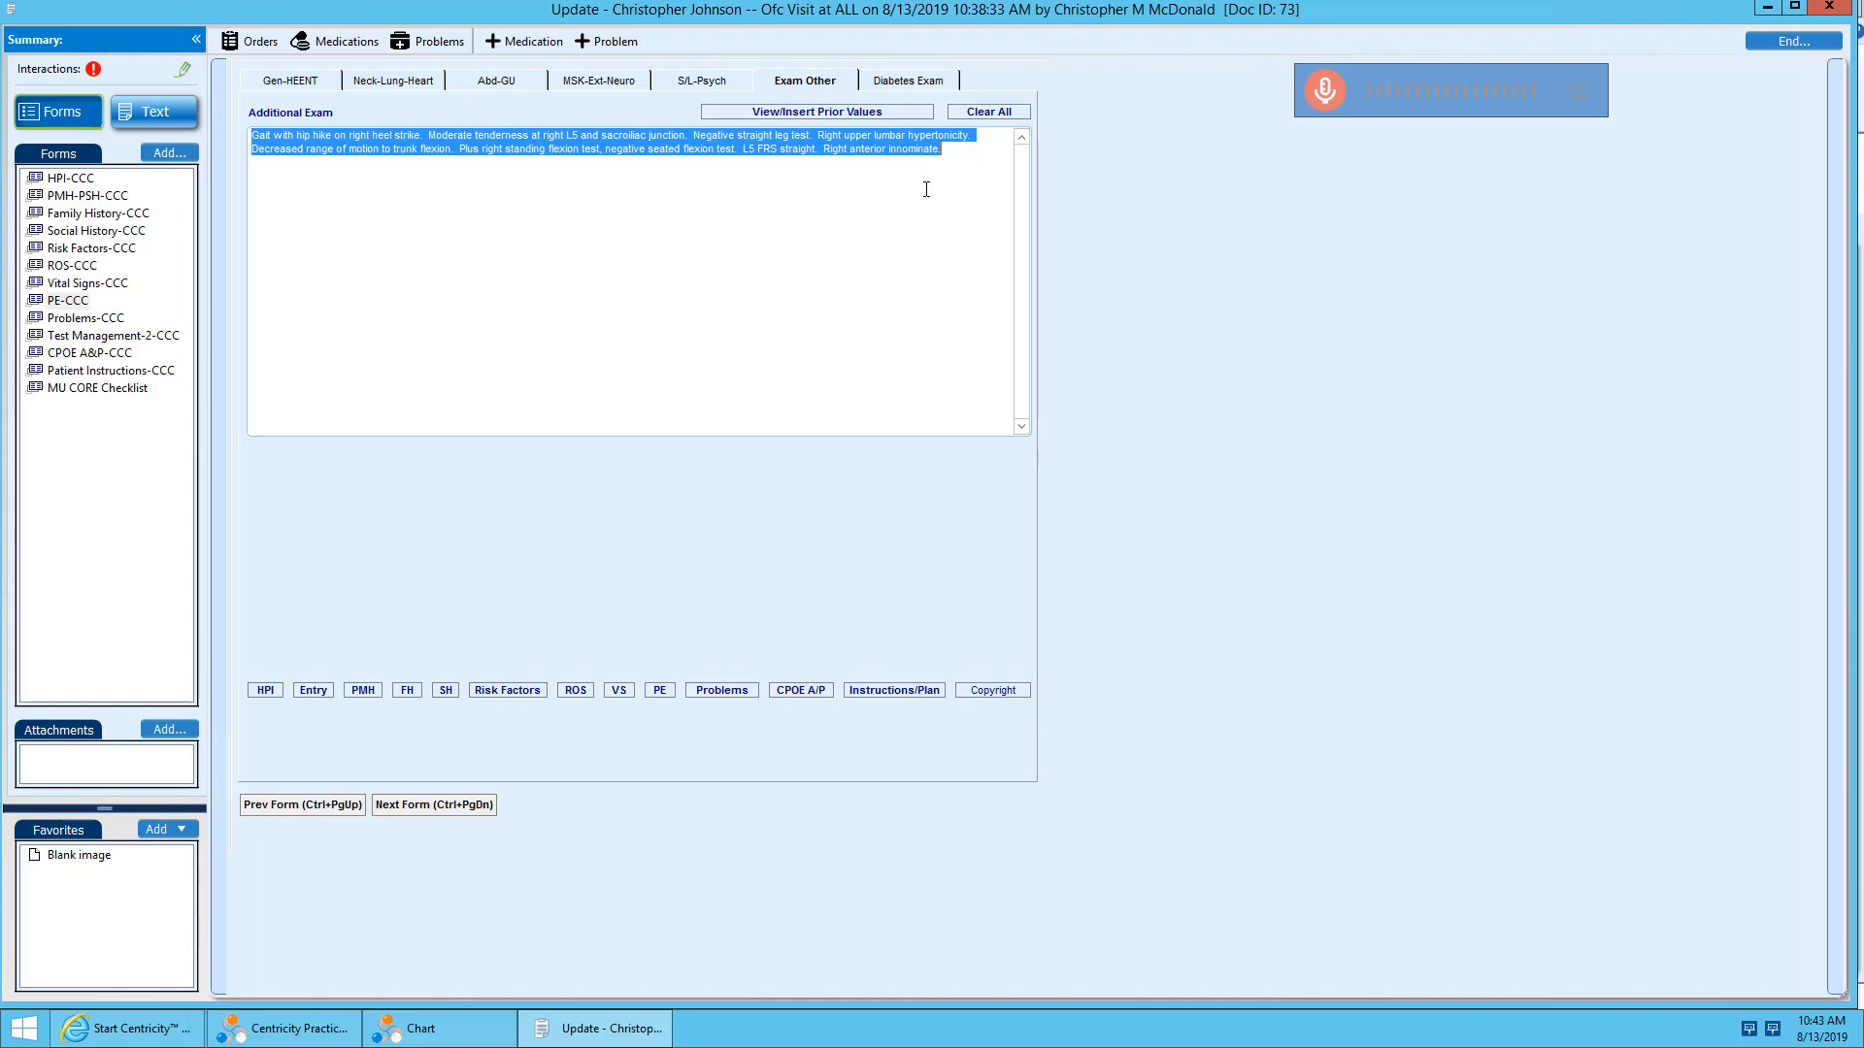
{"action": "key", "text": "Delete"}
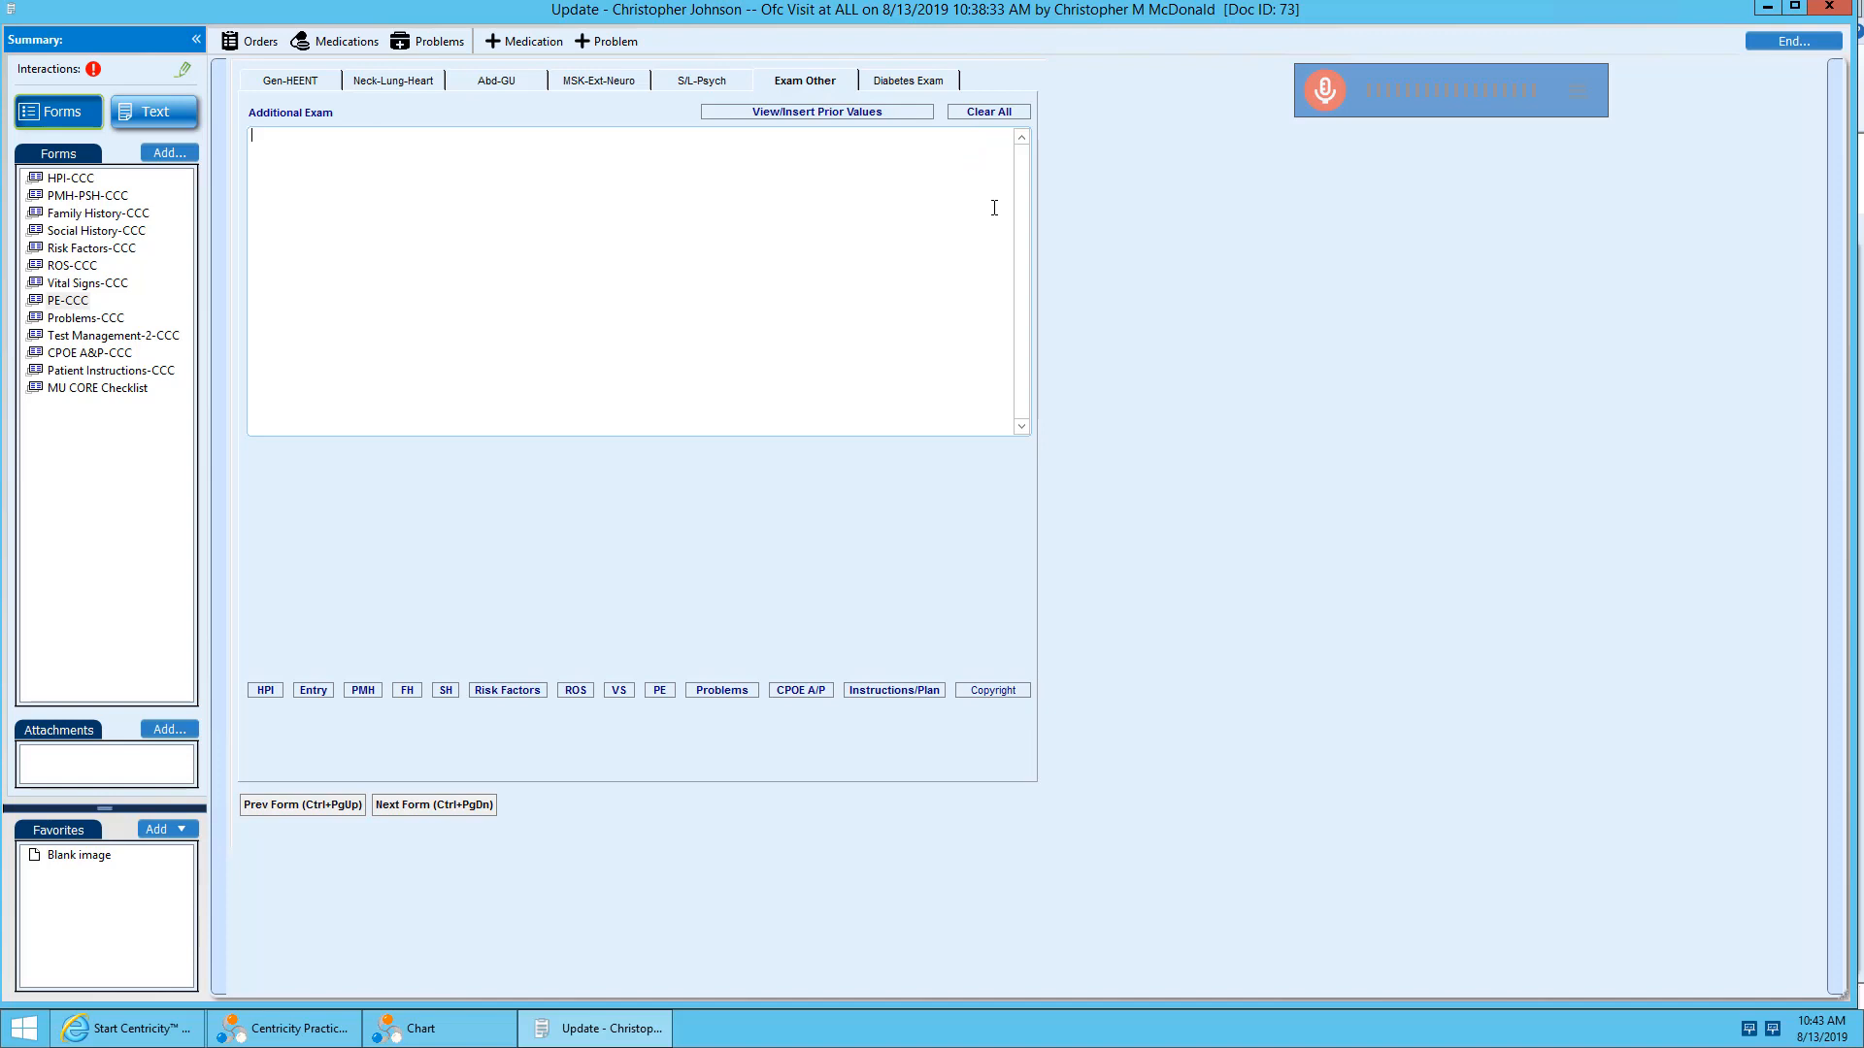
{"action": "left_click", "coordinate": [1331, 87]}
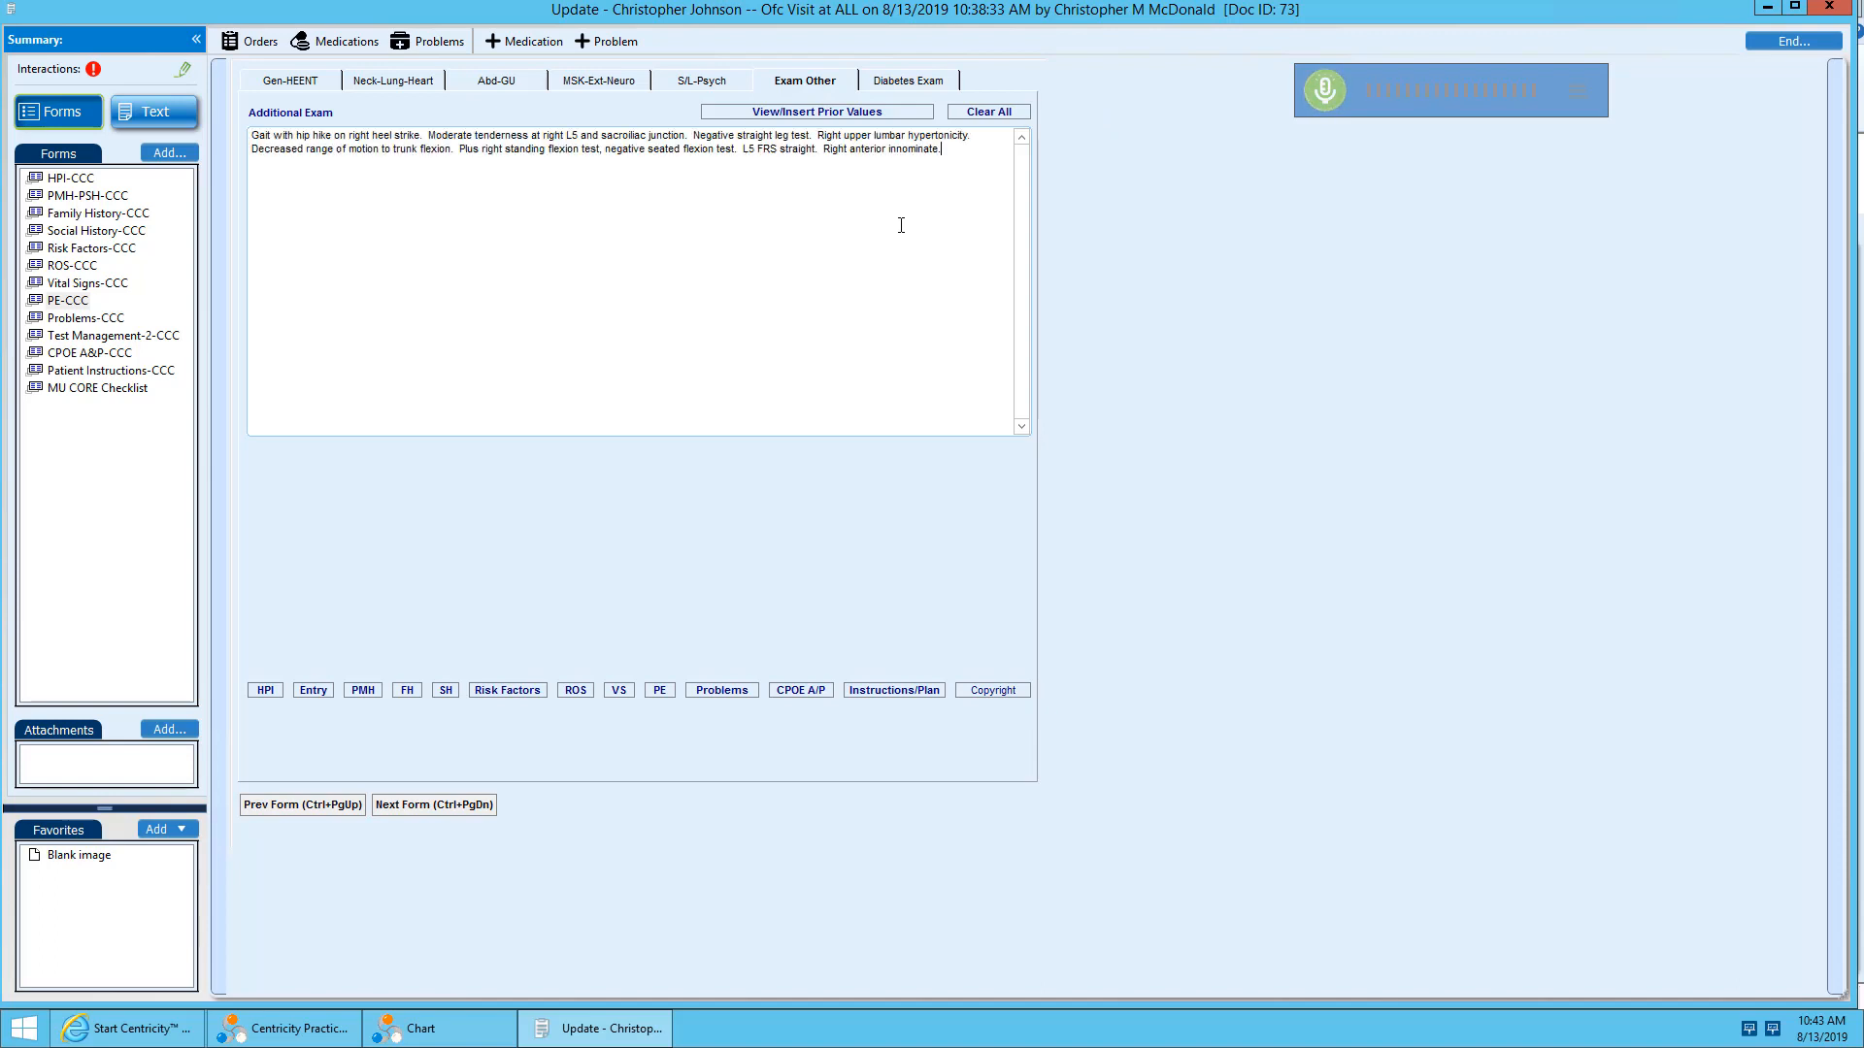
{"action": "left_click", "coordinate": [1328, 87]}
Enter by voice in Assessment #1 of CPOE A&P-CCC that the patient was given 2 handouts for managing diabetes and hypertension.
{"action": "left_click", "coordinate": [100, 355]}
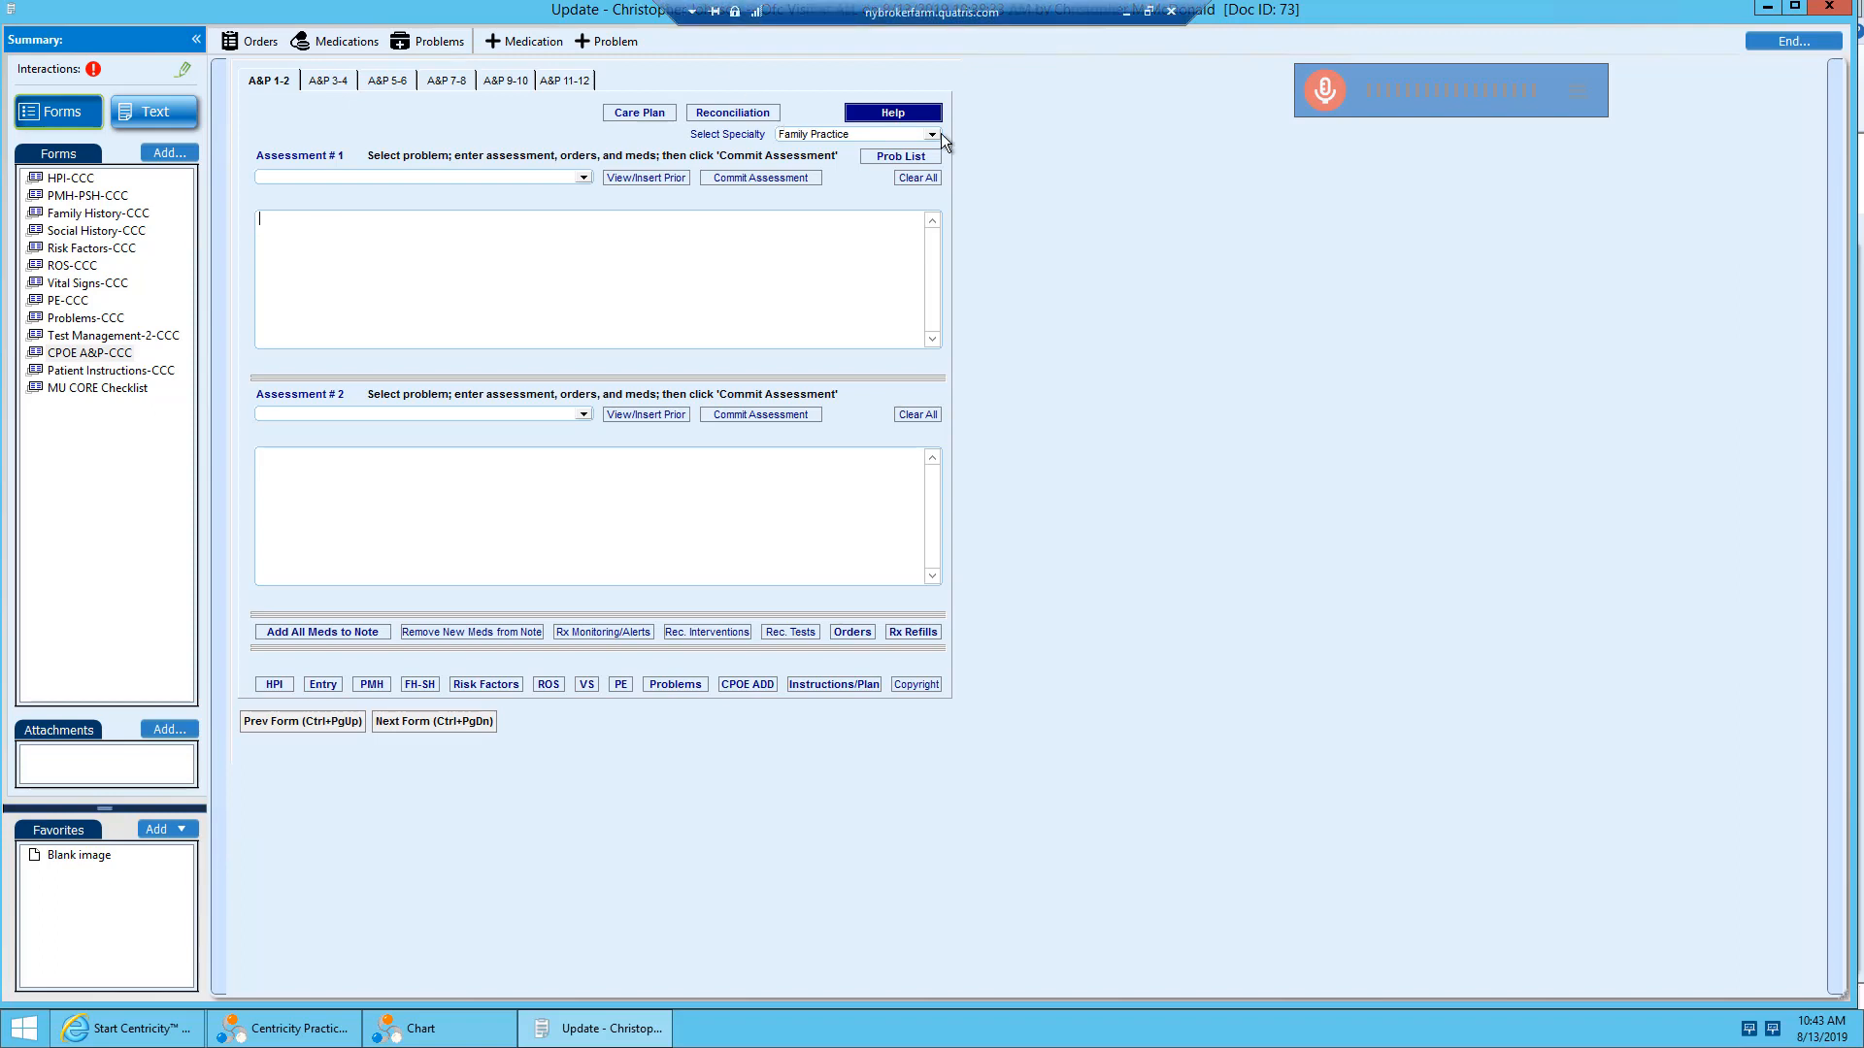
{"action": "left_click", "coordinate": [1322, 97]}
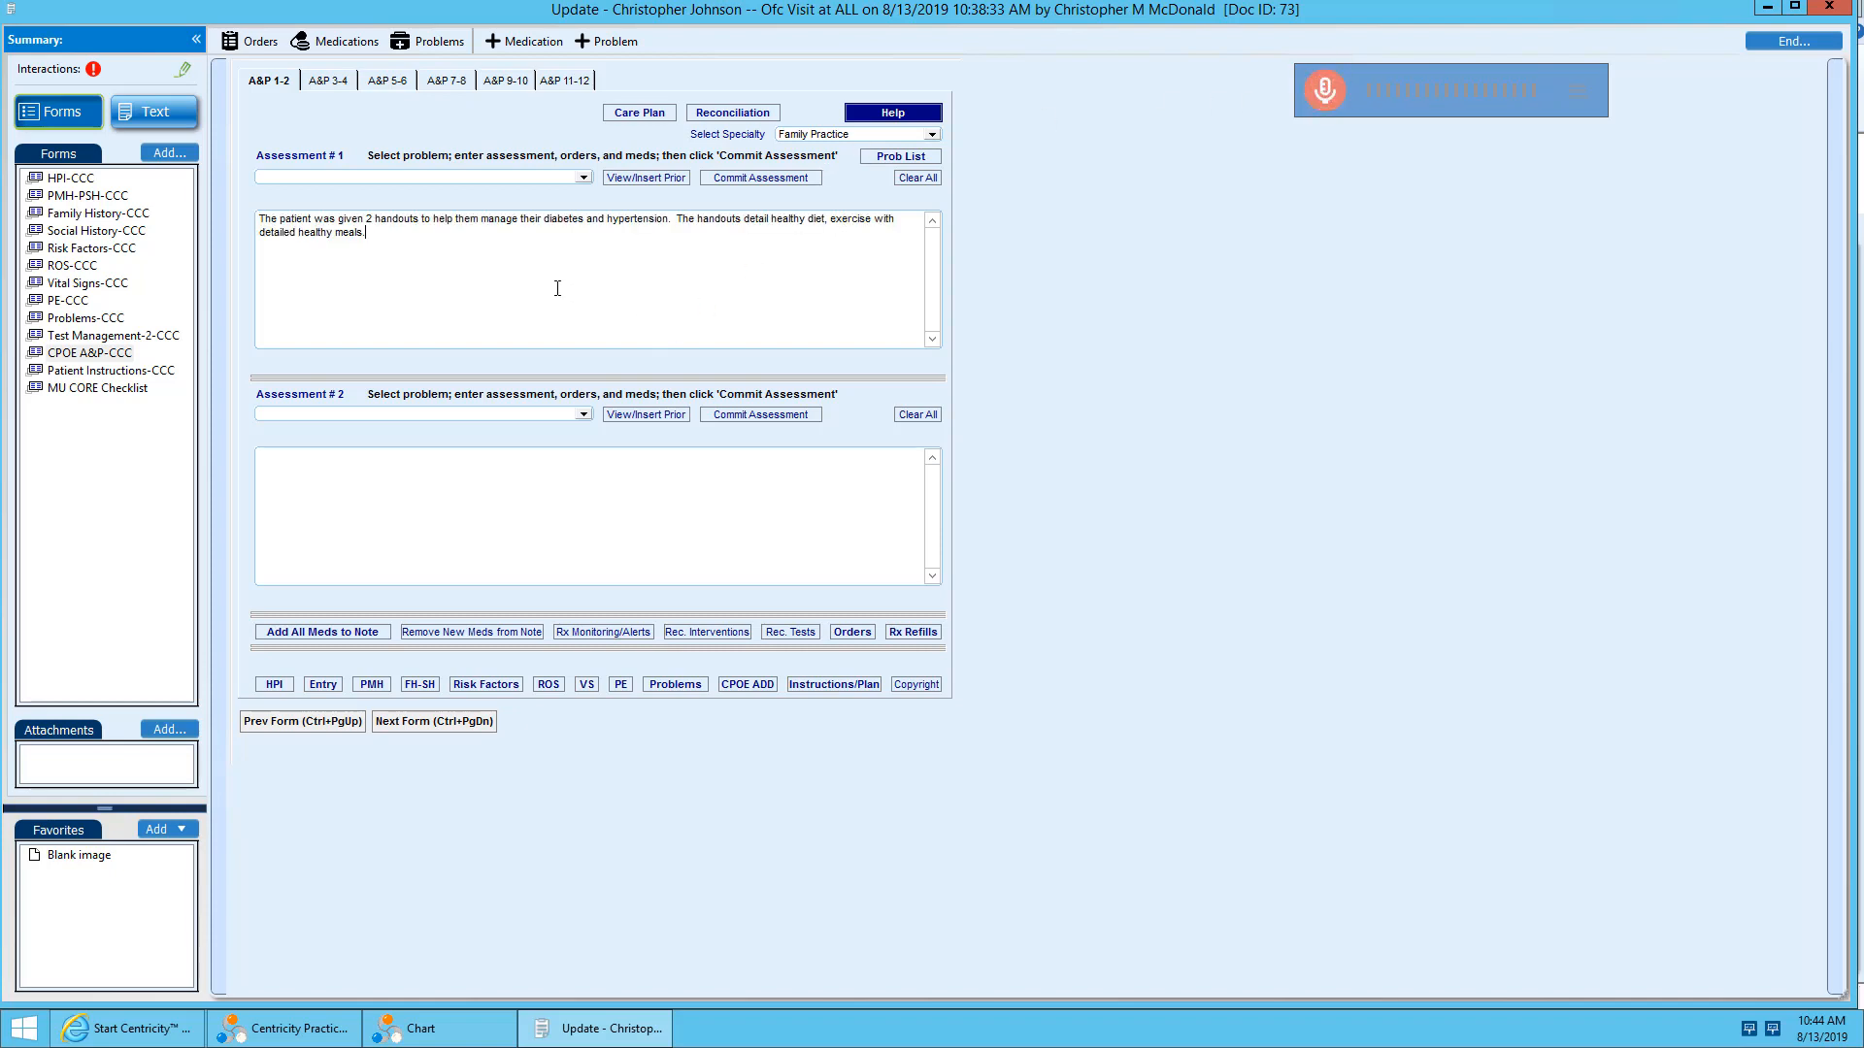
{"action": "mouse_move", "coordinate": [382, 275]}
{"action": "left_mouse_down"}
{"action": "mouse_move", "coordinate": [219, 224]}
{"action": "mouse_move", "coordinate": [399, 271]}
{"action": "left_mouse_up"}
Open Dragon Medical's What You Can Say guide in a maximized window and examine the Correction voice commands.
{"action": "left_click", "coordinate": [1575, 107]}
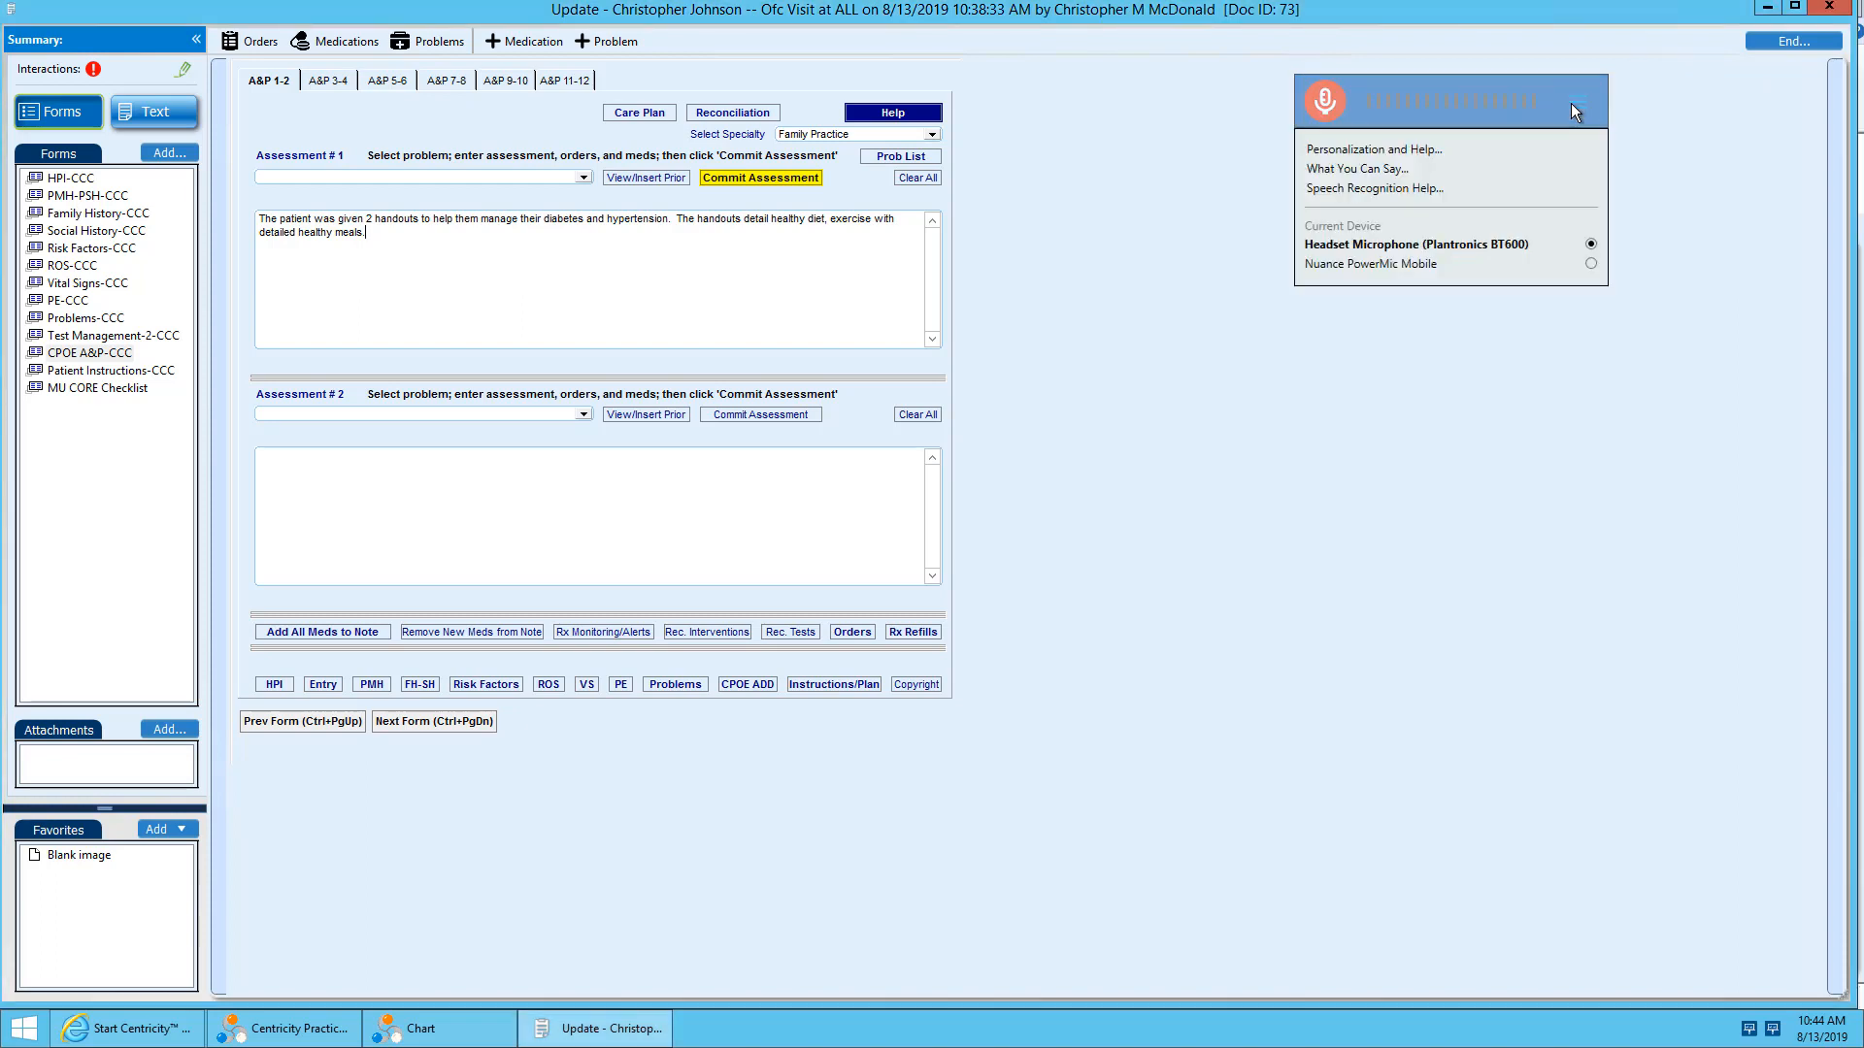
{"action": "left_click", "coordinate": [1541, 148]}
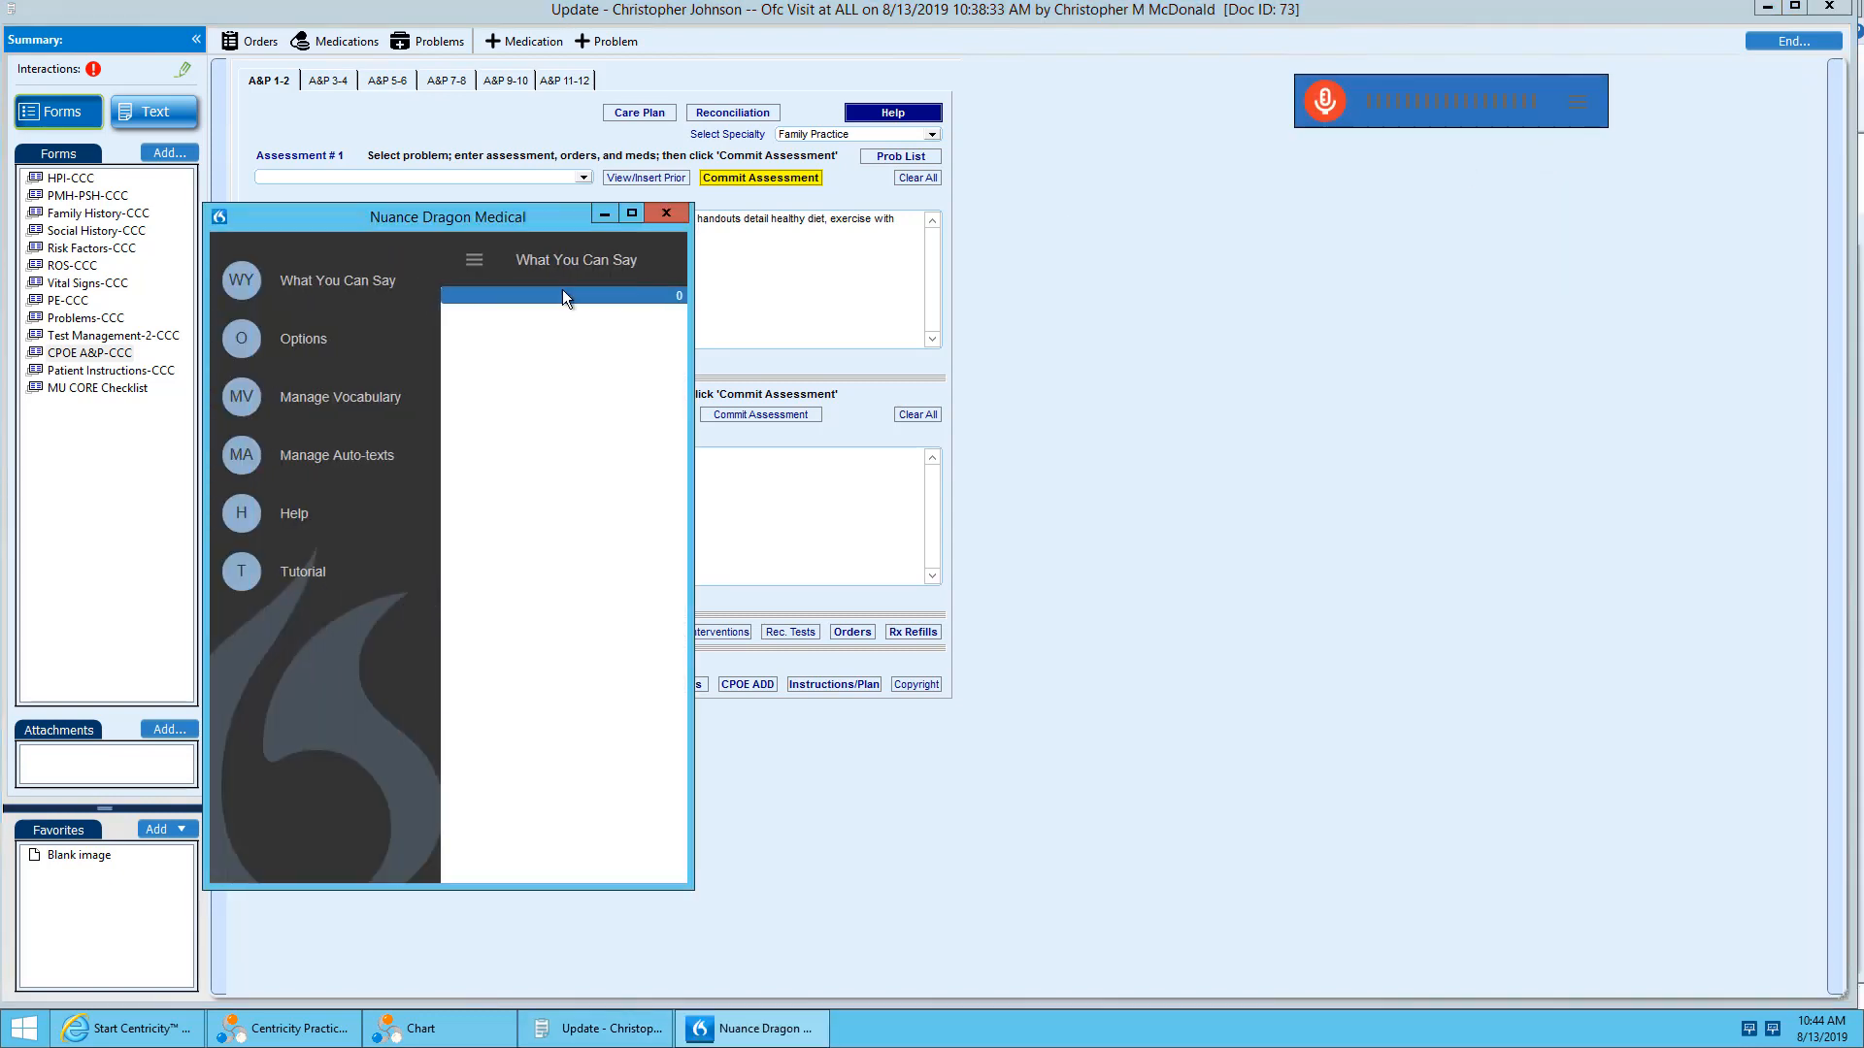
{"action": "left_click", "coordinate": [635, 213]}
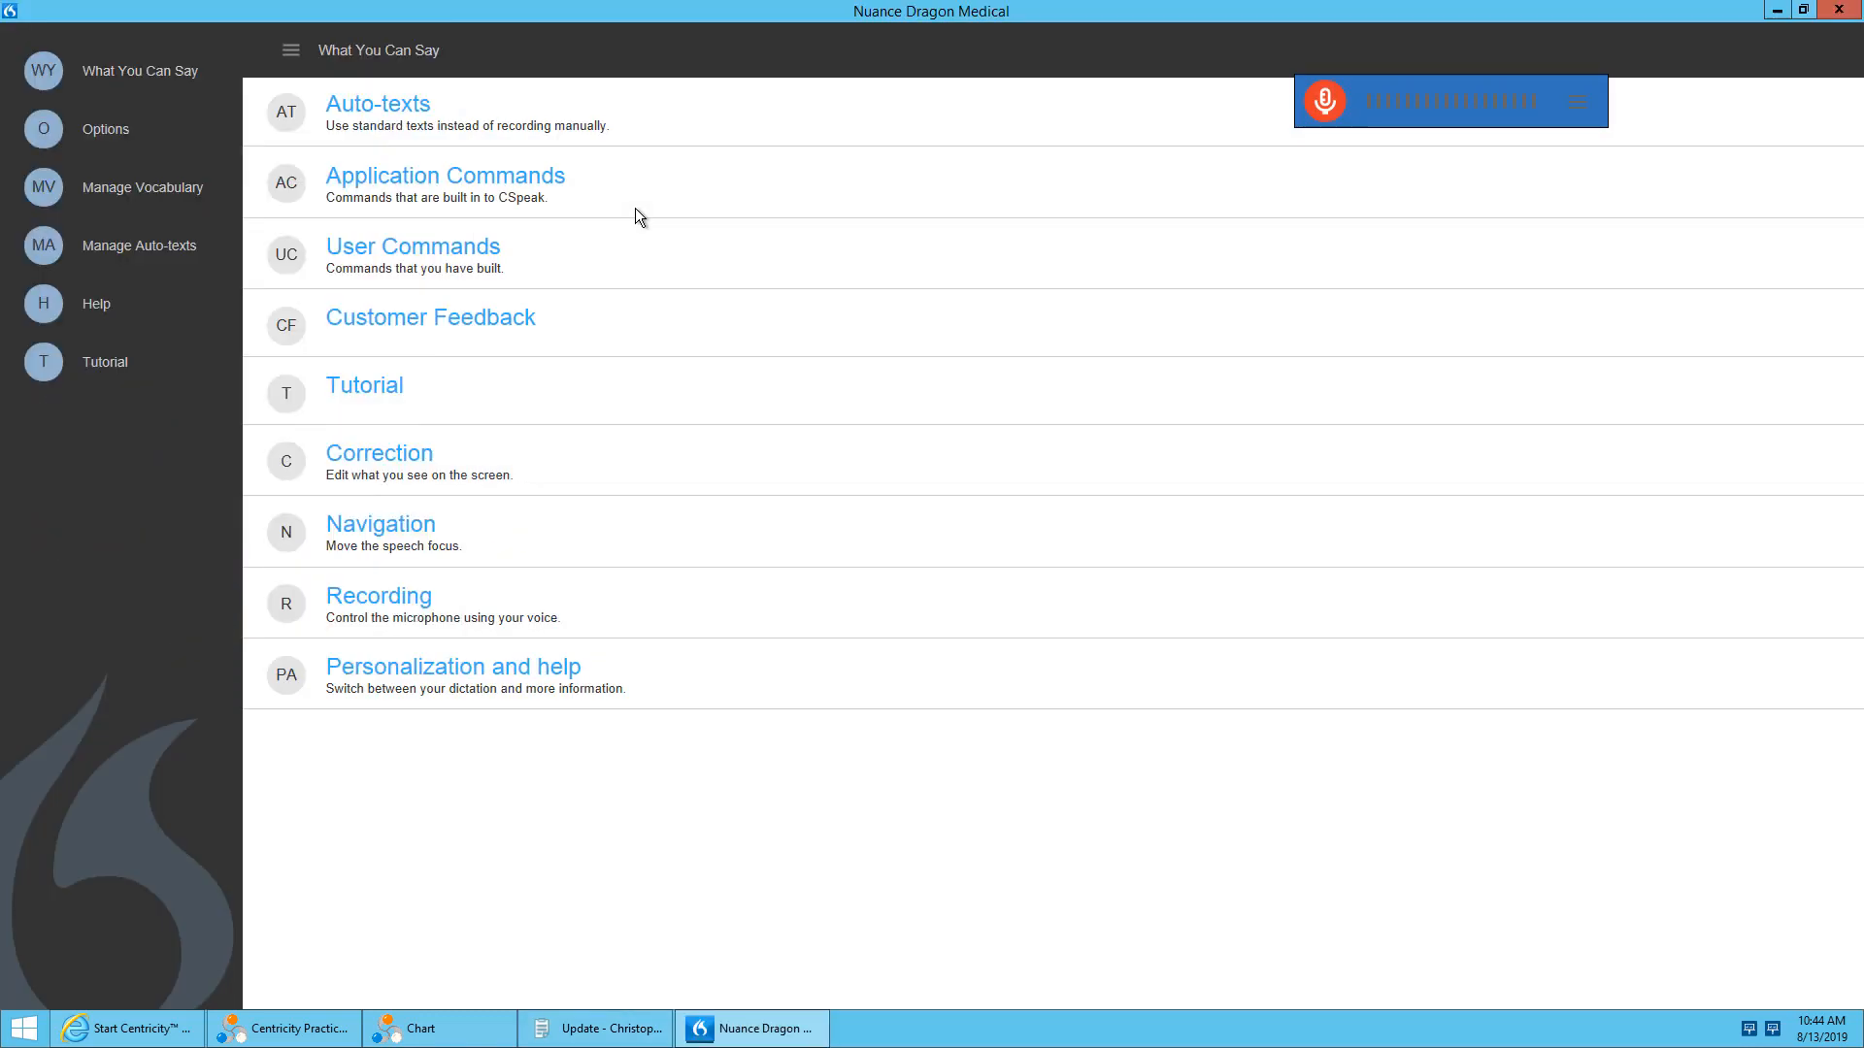
{"action": "left_click", "coordinate": [161, 89]}
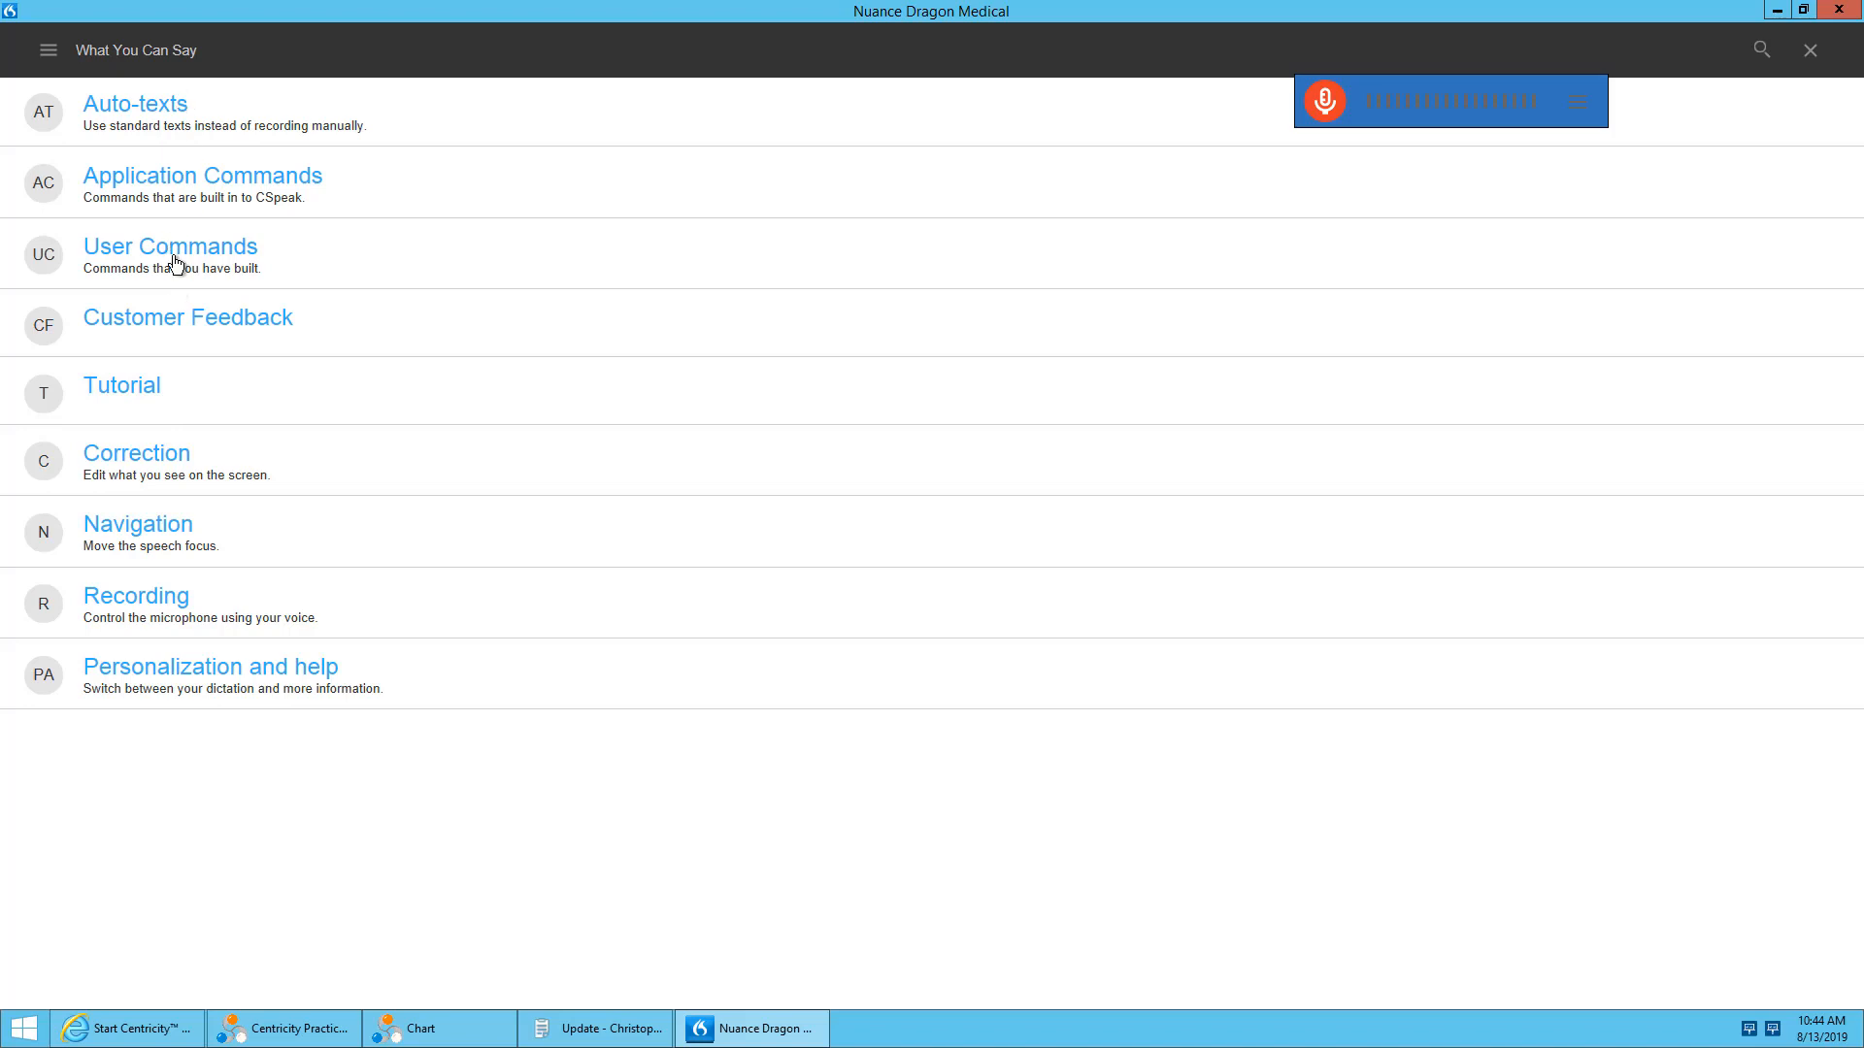
{"action": "left_click", "coordinate": [151, 456]}
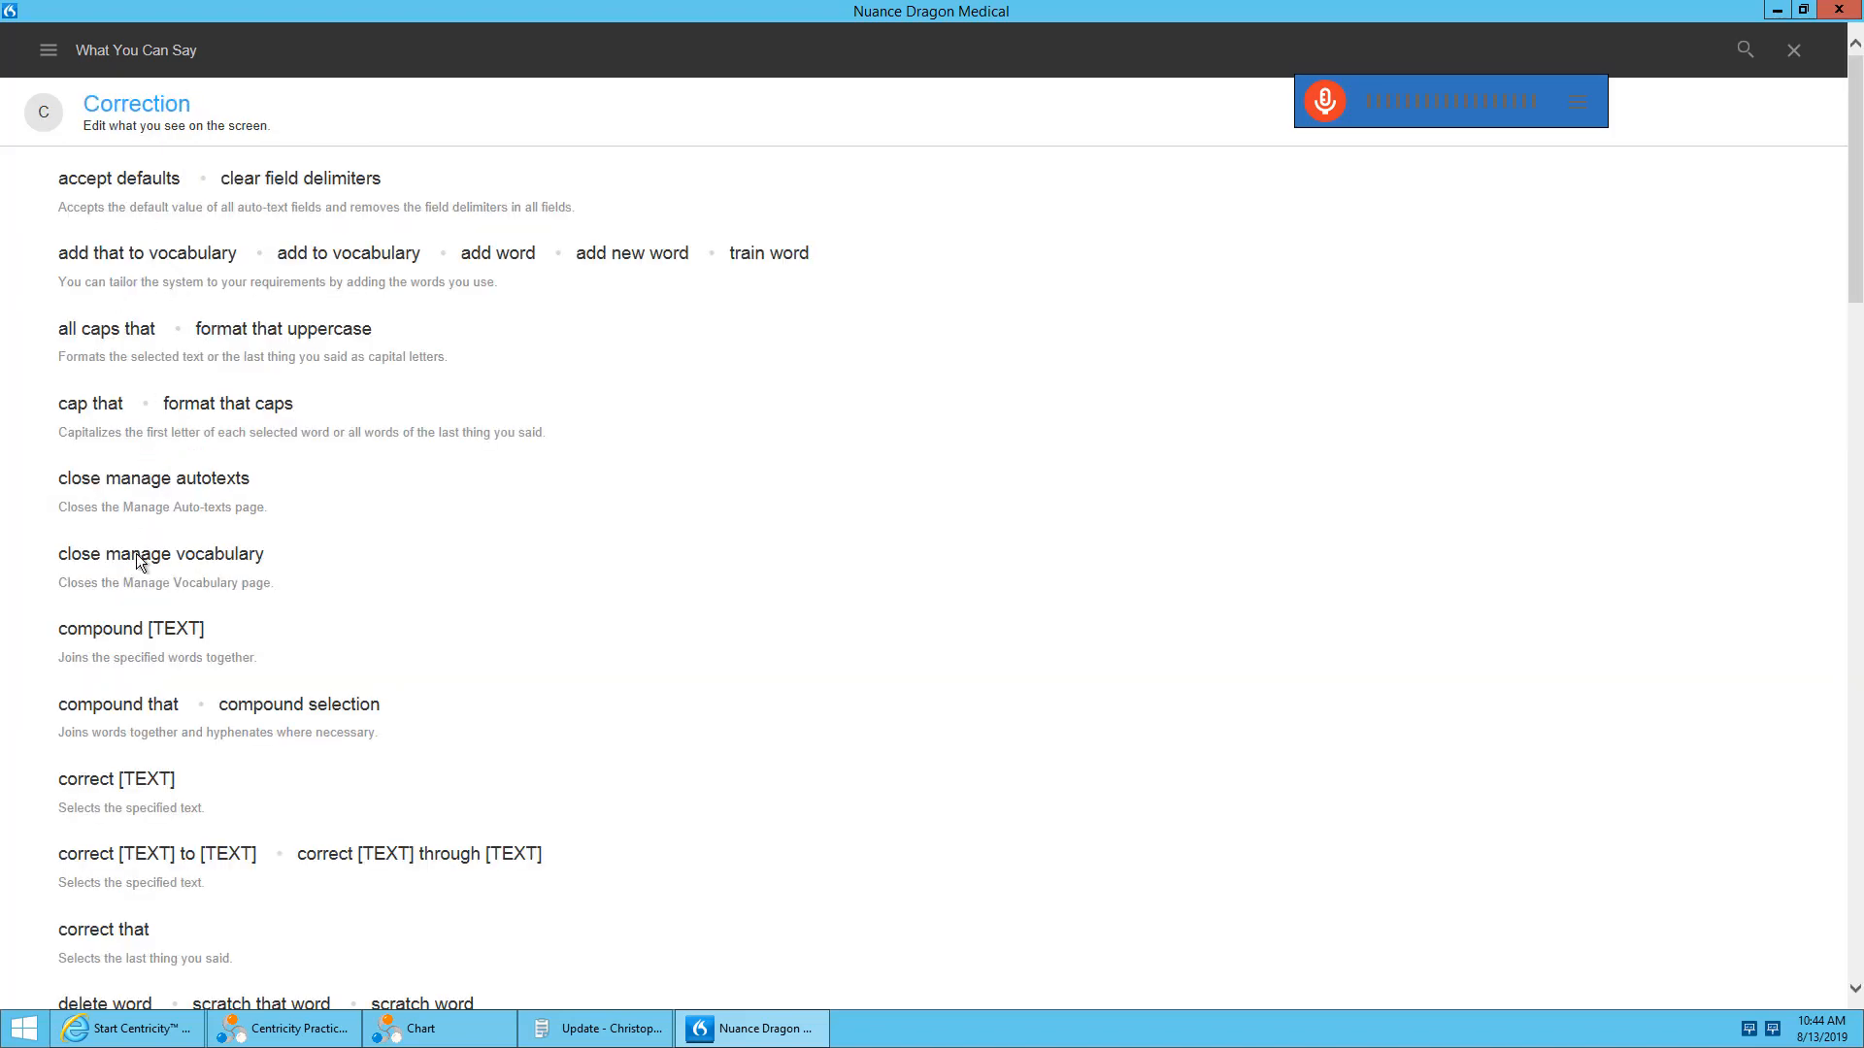
{"action": "left_click", "coordinate": [451, 790]}
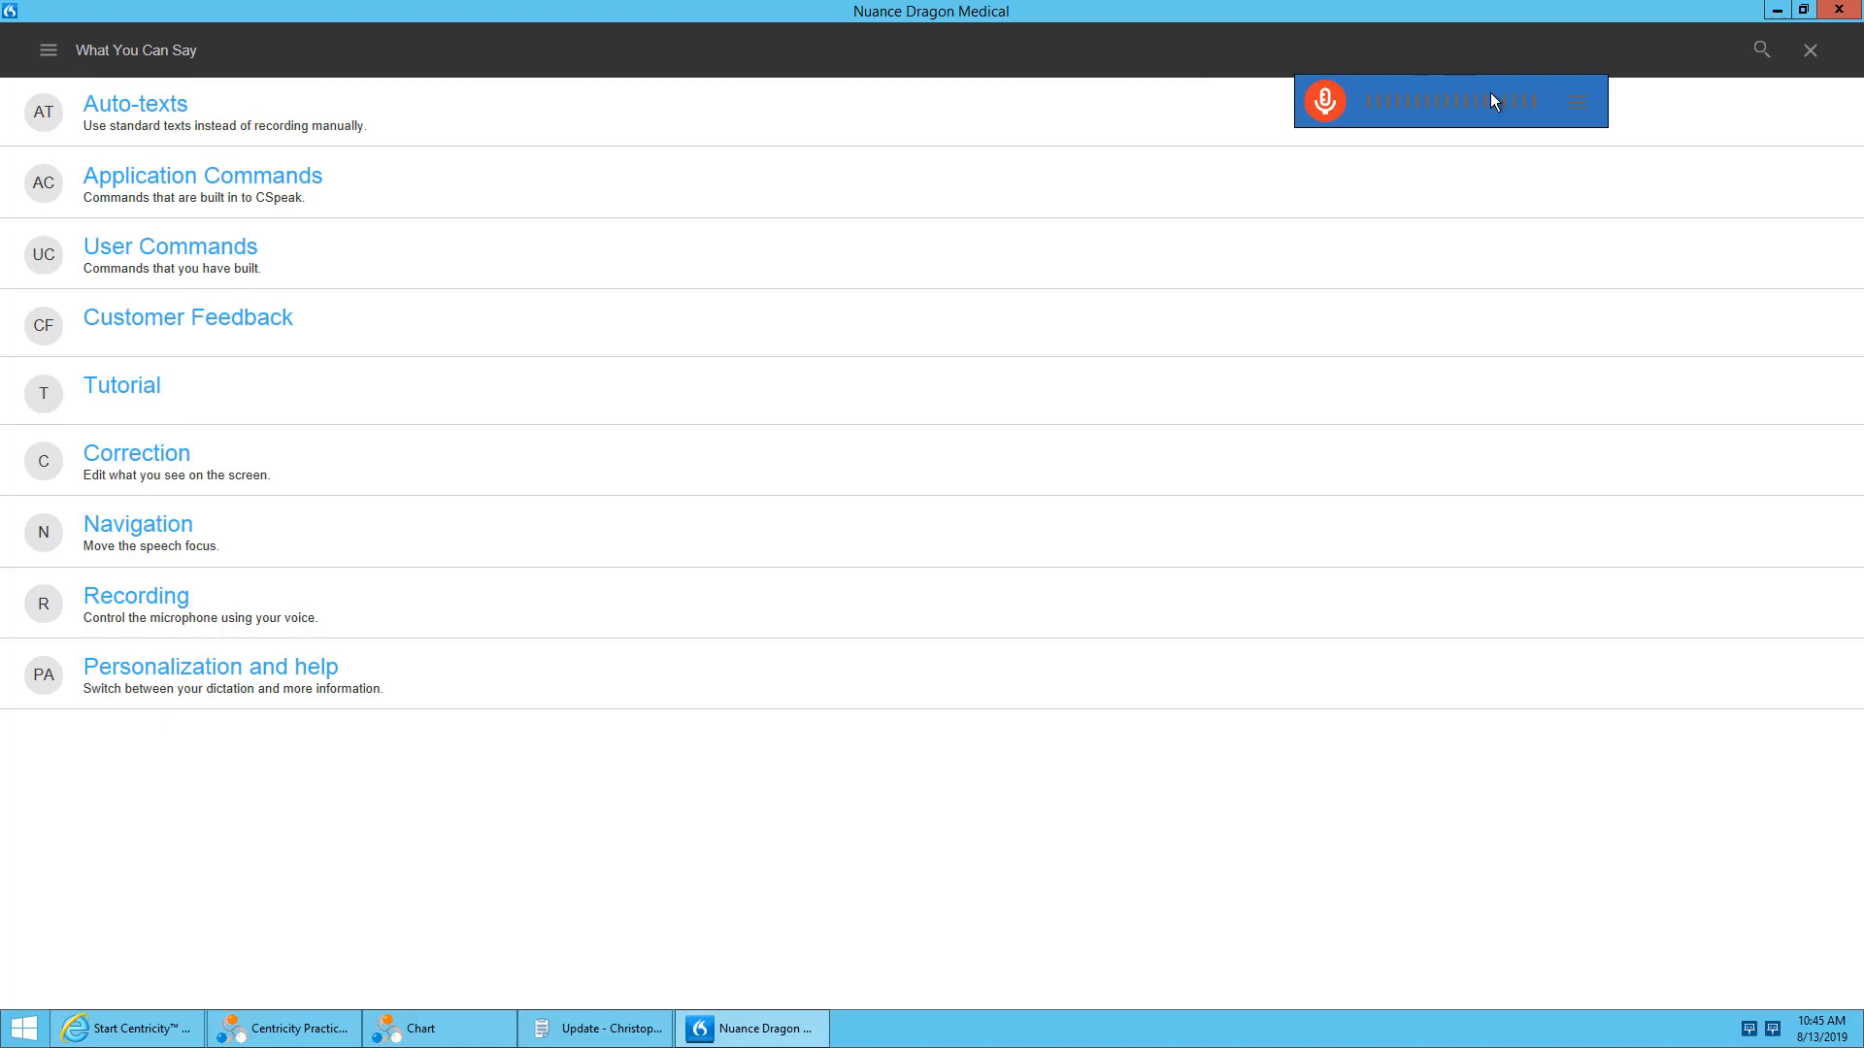
Examine the Application Commands built into CSpeak in the What You Can Say guide.
{"action": "left_click", "coordinate": [1580, 102]}
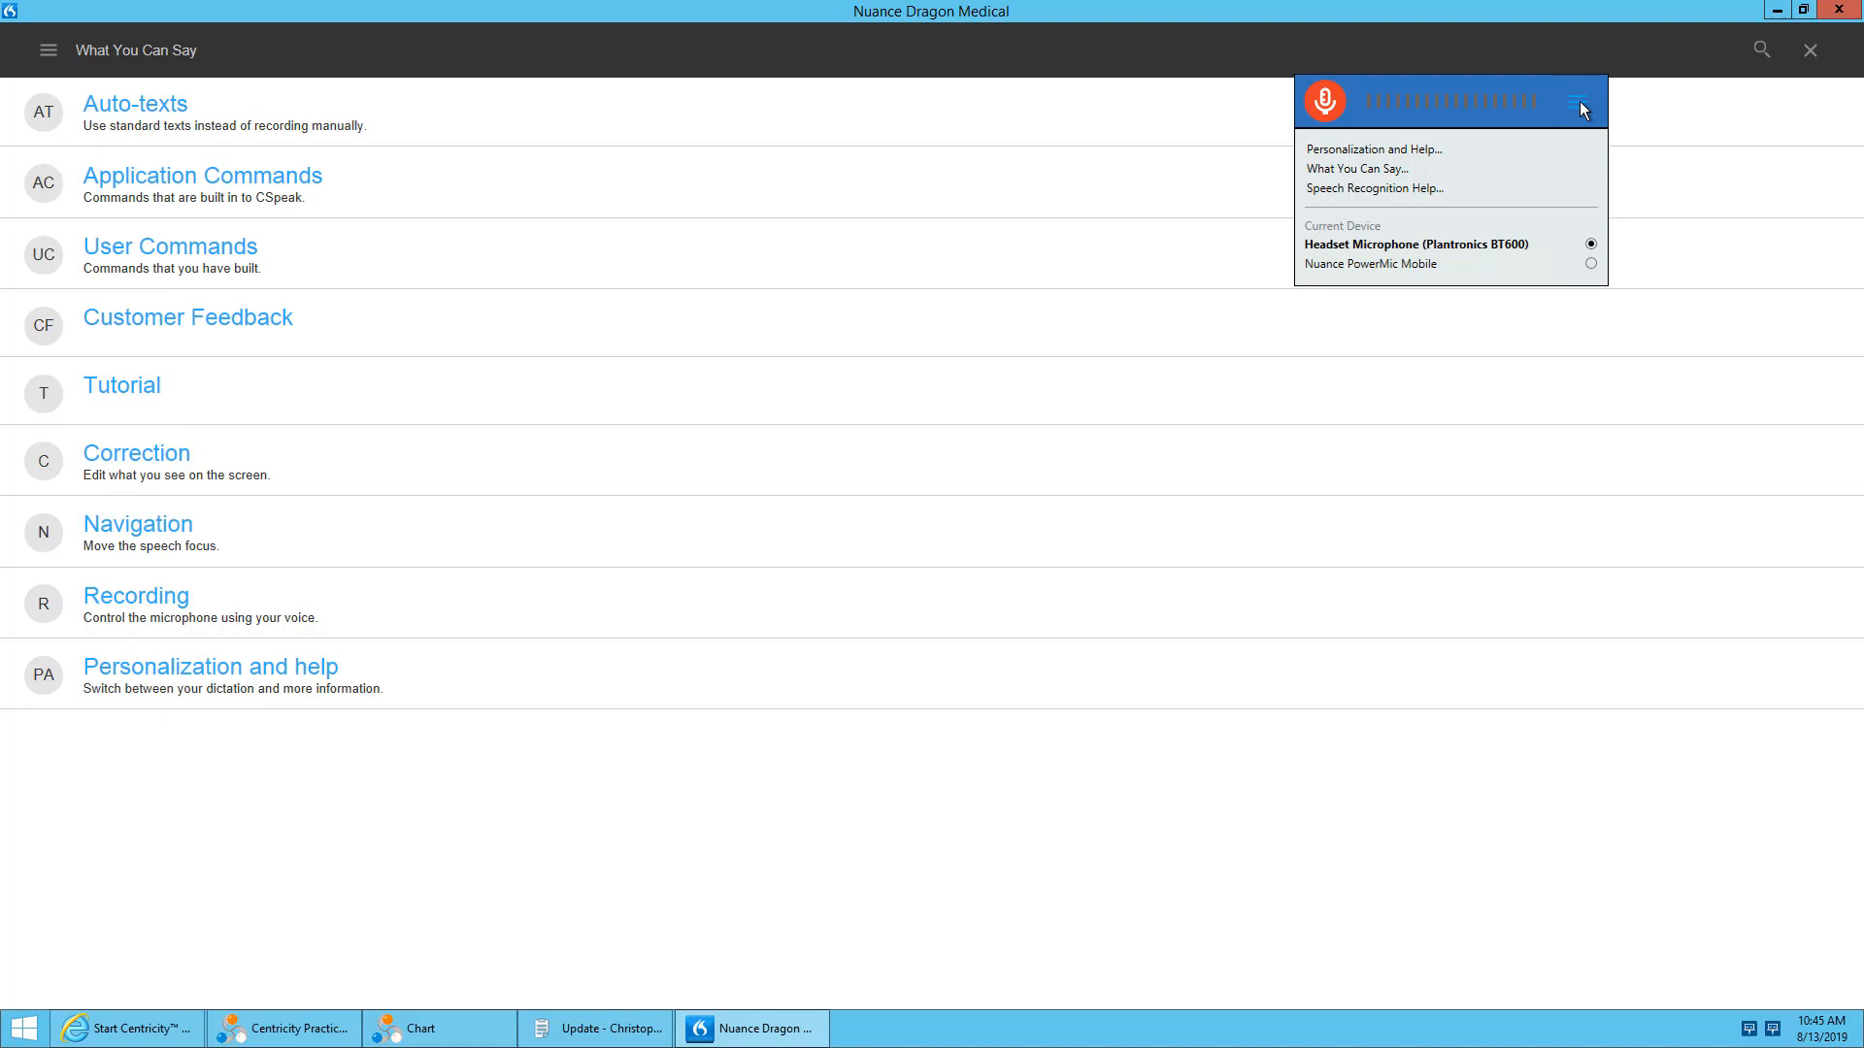
{"action": "left_click", "coordinate": [1673, 158]}
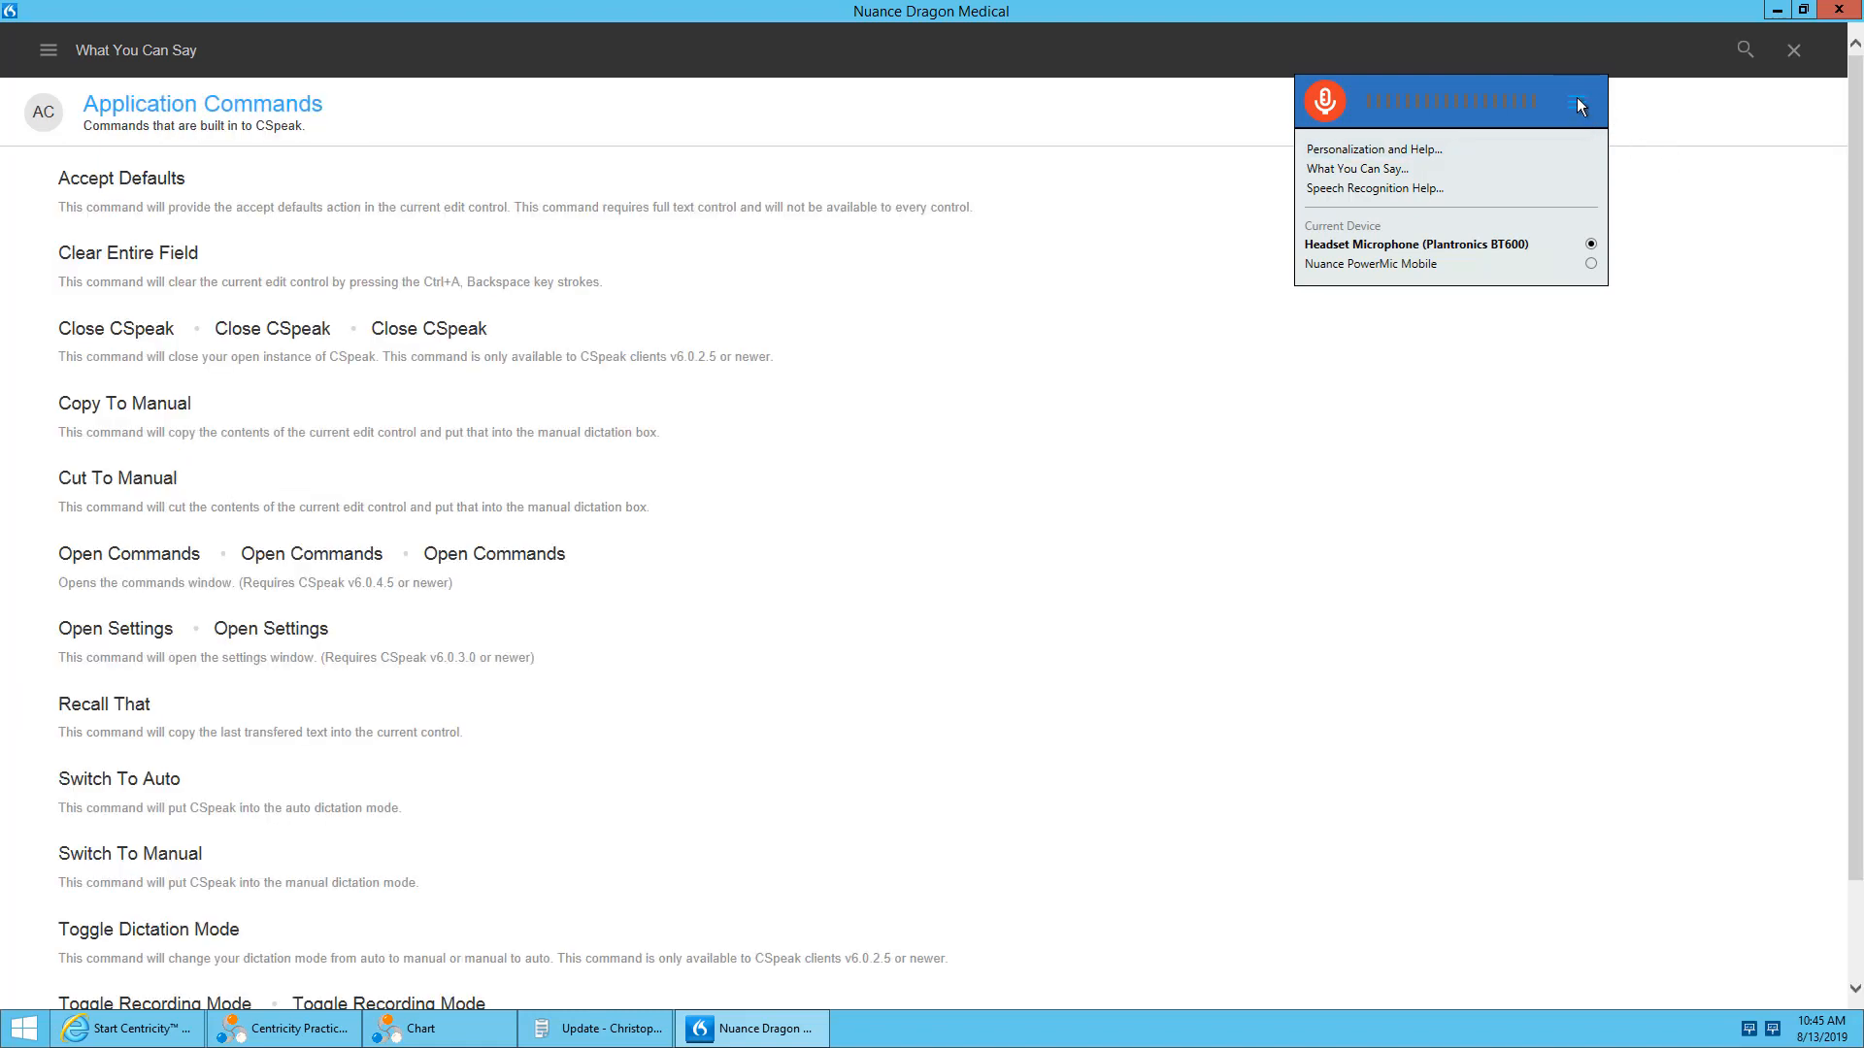
{"action": "left_click", "coordinate": [1577, 97]}
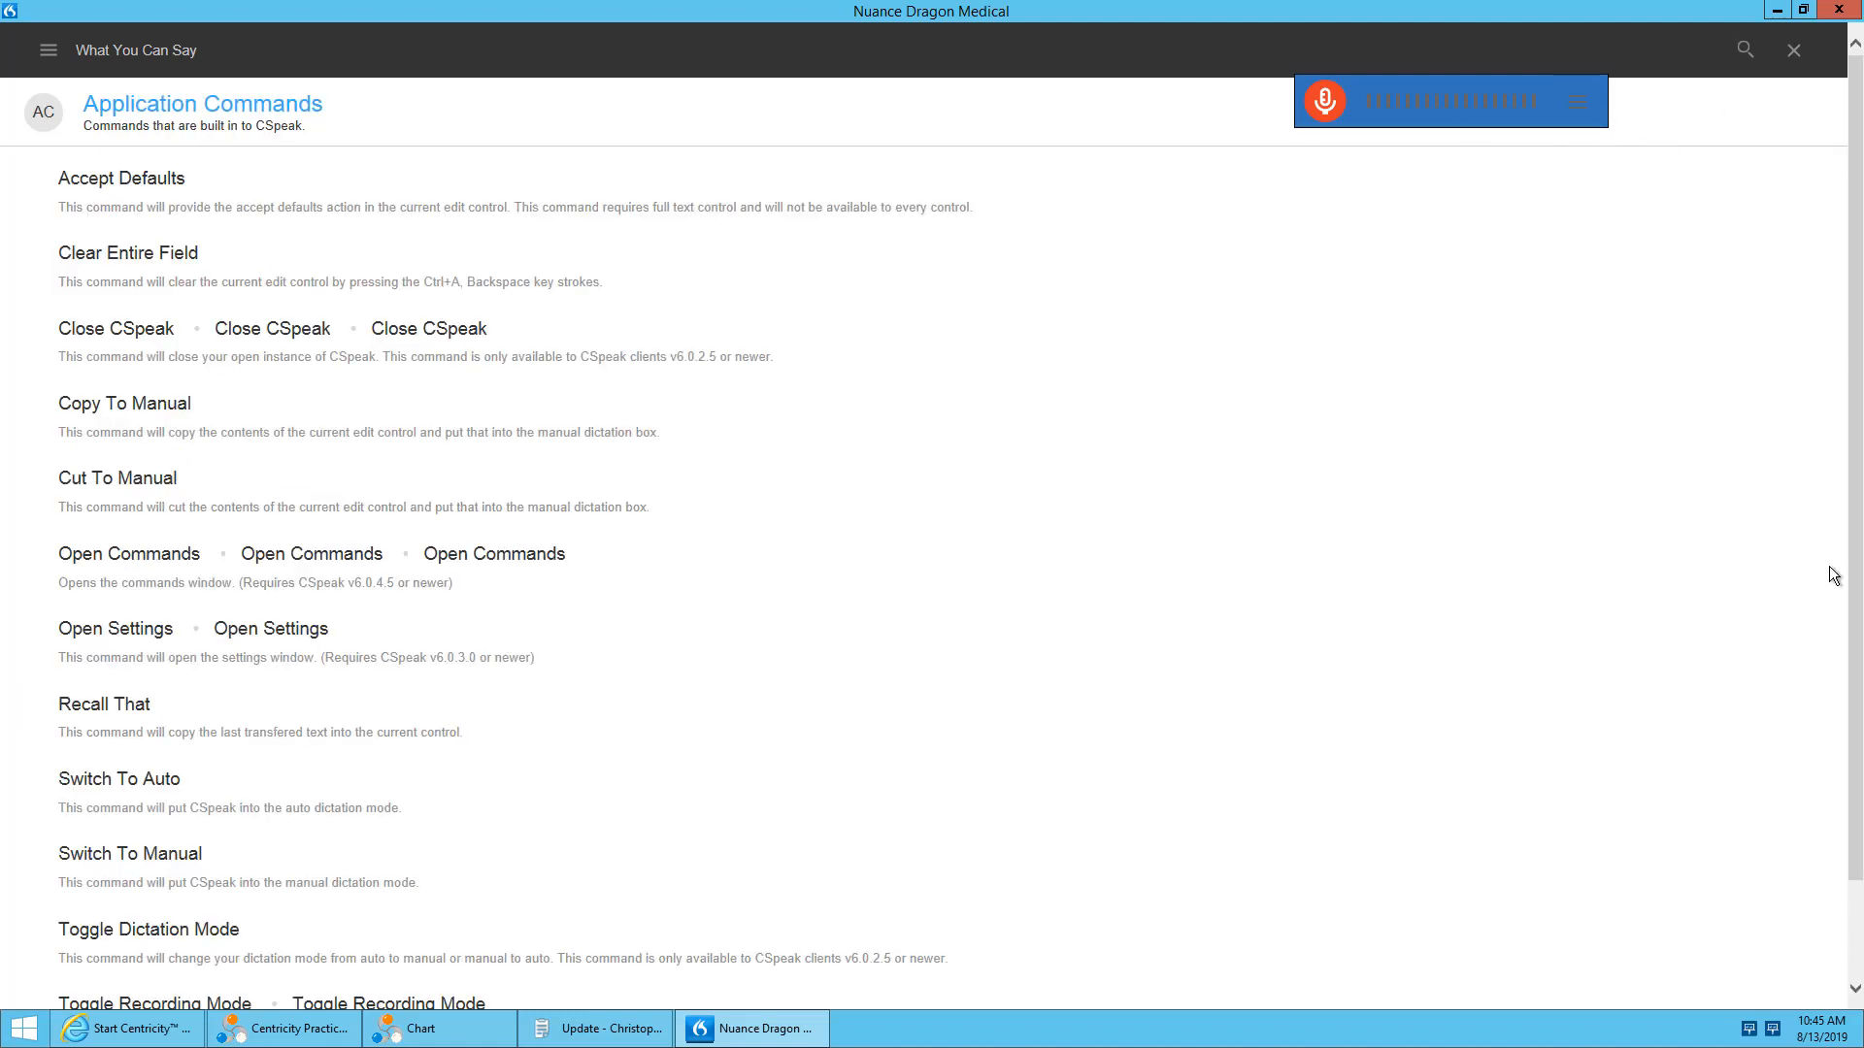